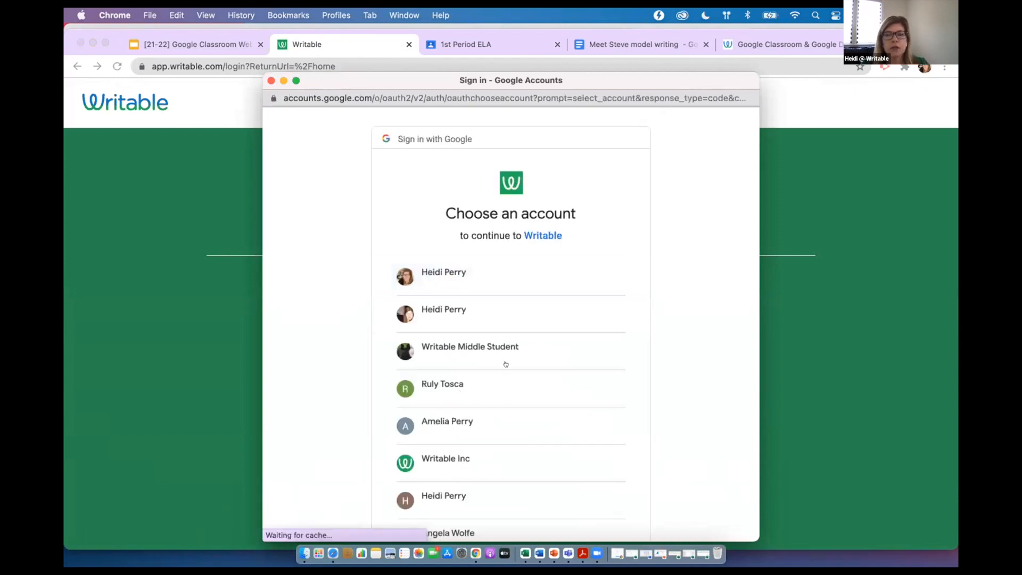
Sign in to Writable with the Teacher 2 Google account
scroll(504, 373, down, 5)
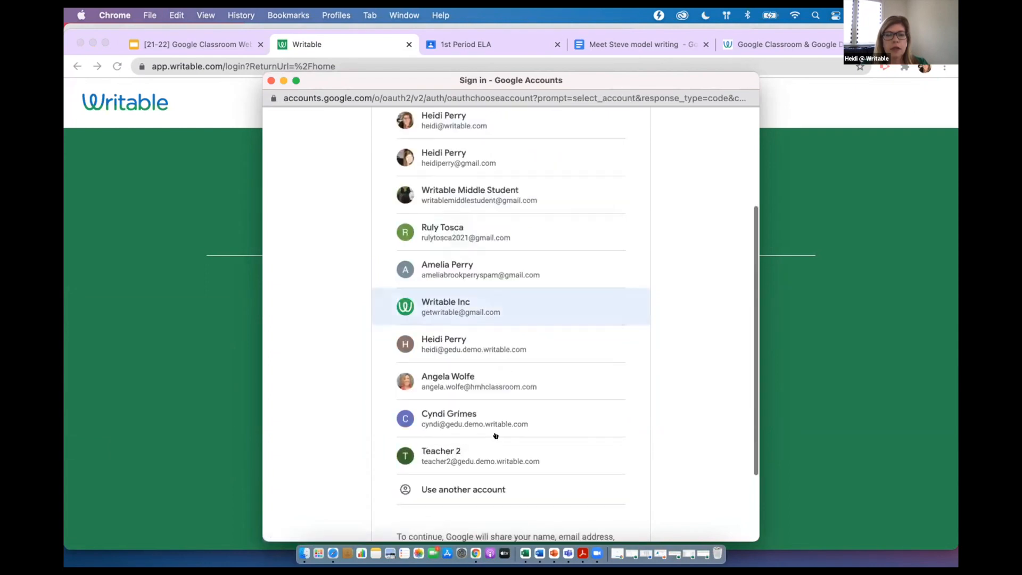
click(495, 450)
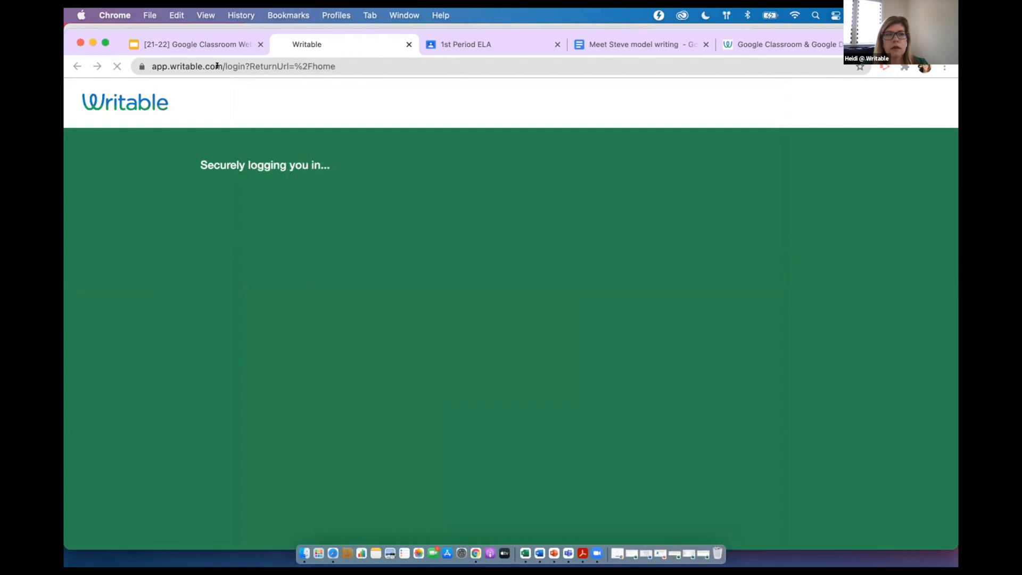
Switch to the Google Classroom Webinar deck in Google Slides and show slide 10 about connecting a Google account
click(206, 43)
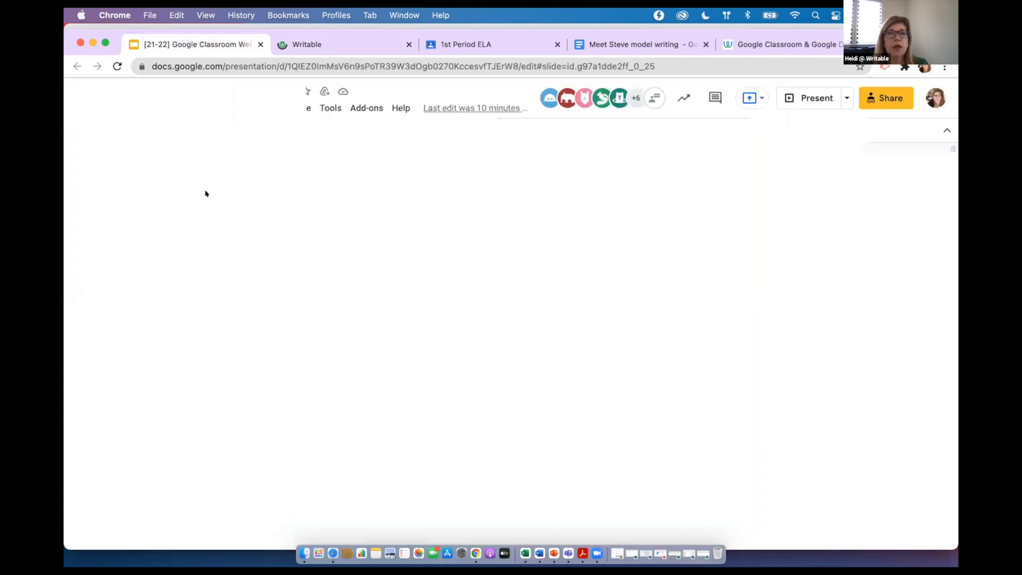
scroll(149, 330, down, 5)
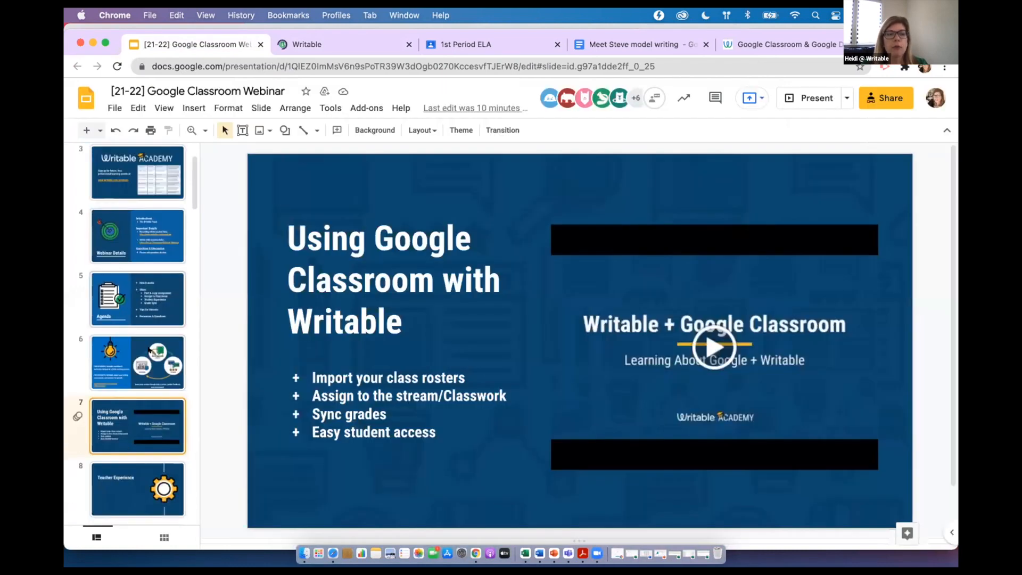
scroll(149, 349, down, 4)
scroll(148, 459, up, 1)
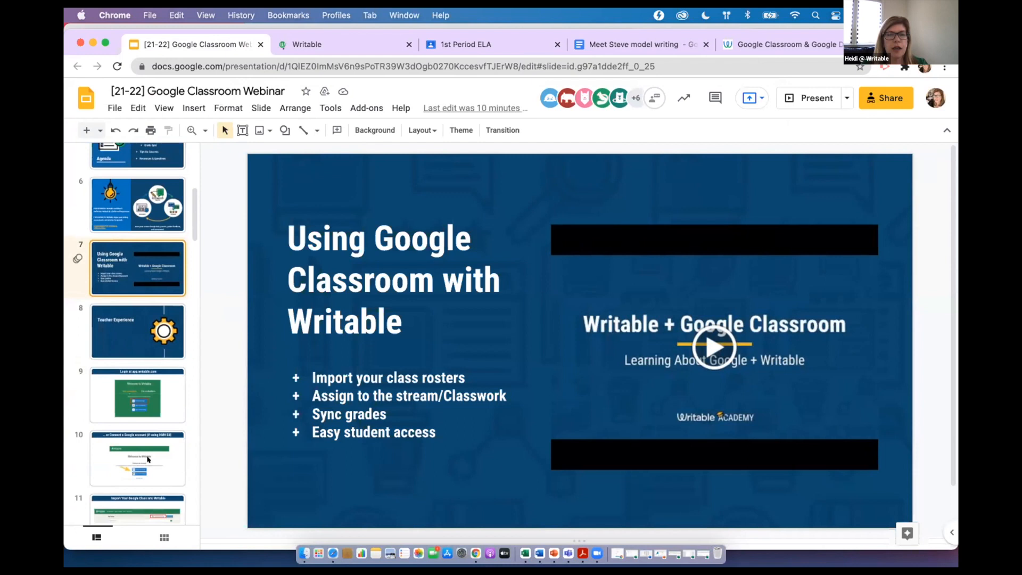
click(157, 434)
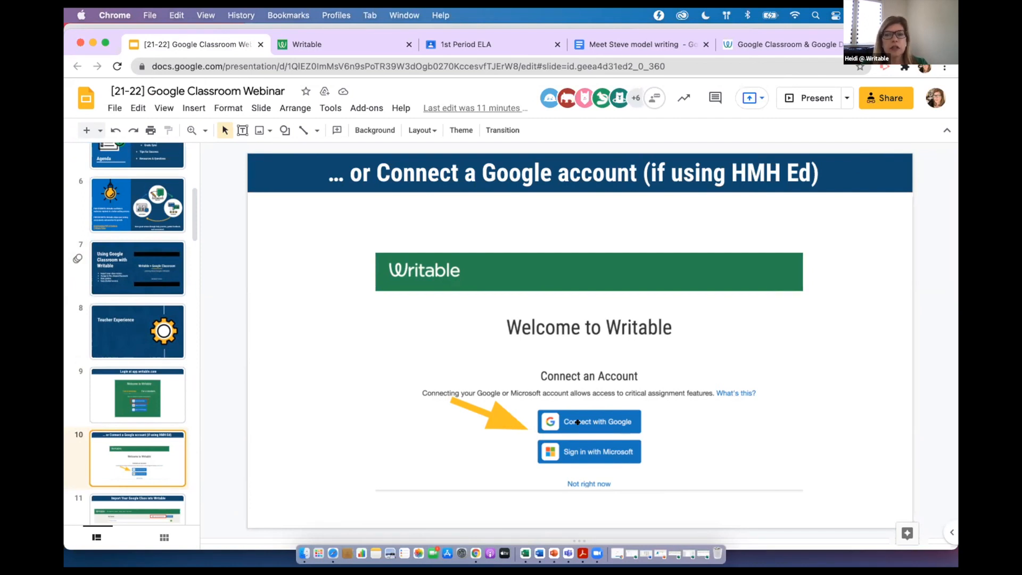
Return to Writable, open the Social Emotional collection in the Explore library and show the SEL: Self-Management assignment's details
click(345, 43)
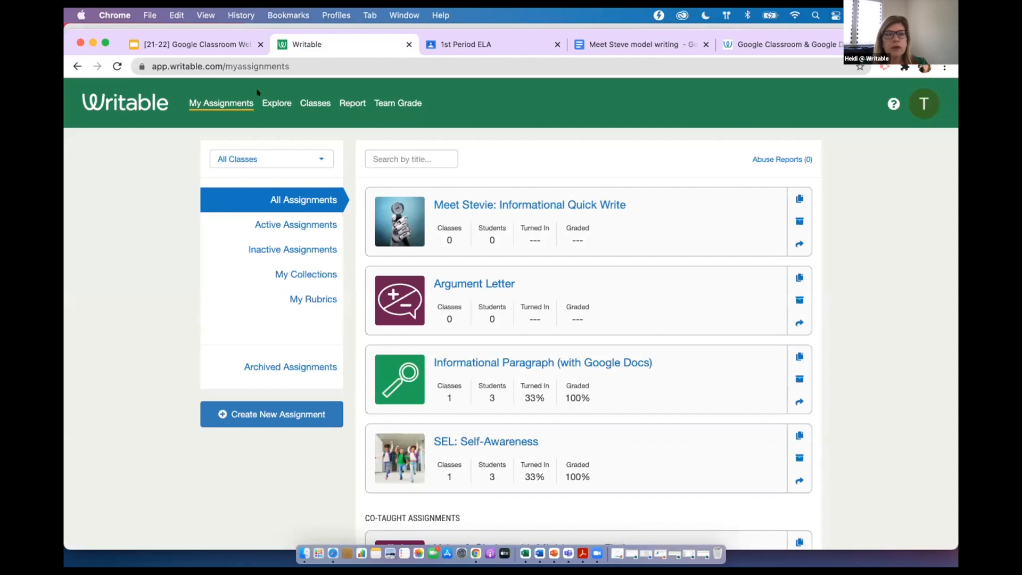
click(296, 111)
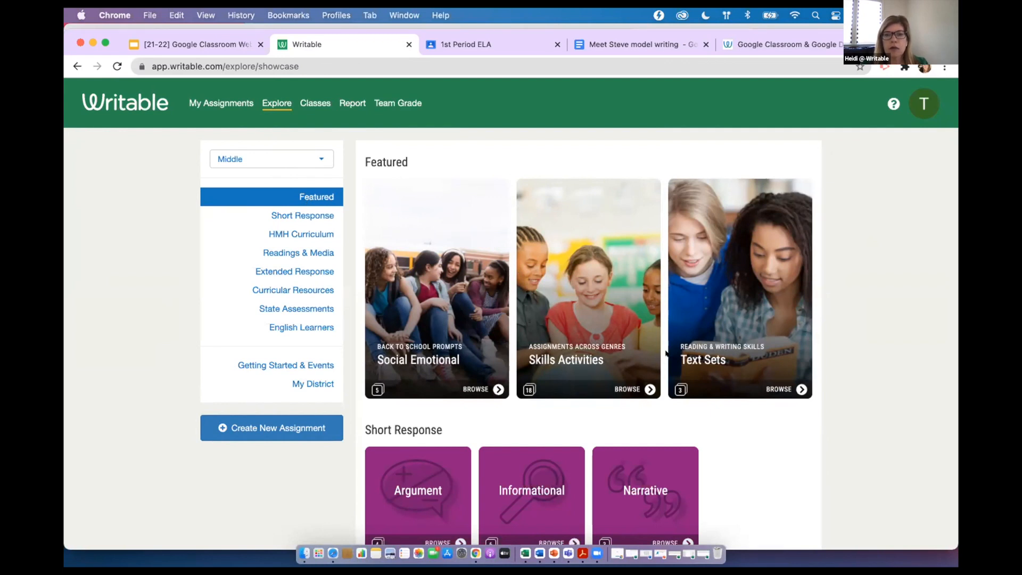
scroll(746, 463, down, 1)
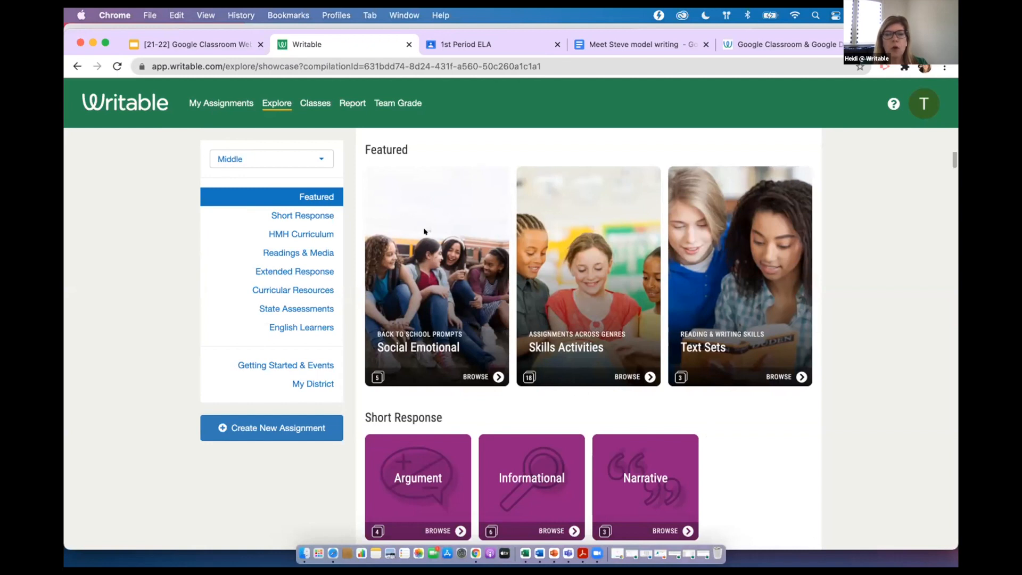
click(426, 255)
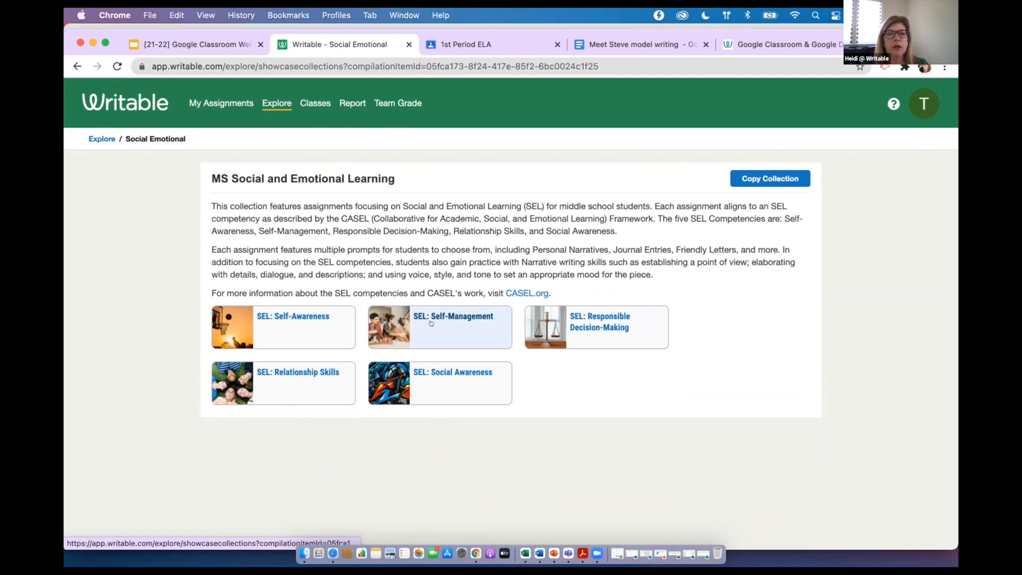
click(431, 323)
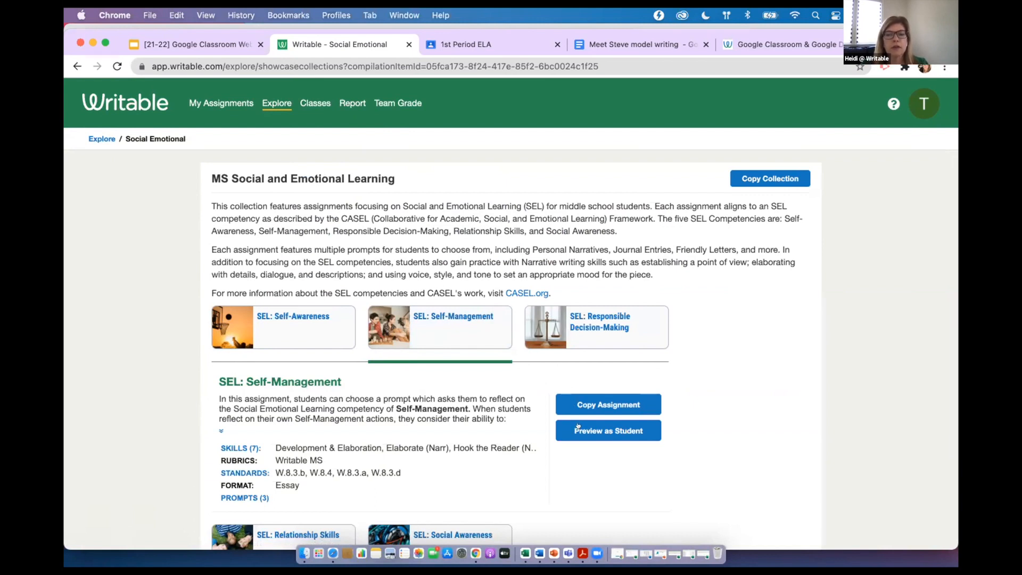
Go back to the Explore library, look over its collections and open the featured Skills Activities collection
click(100, 140)
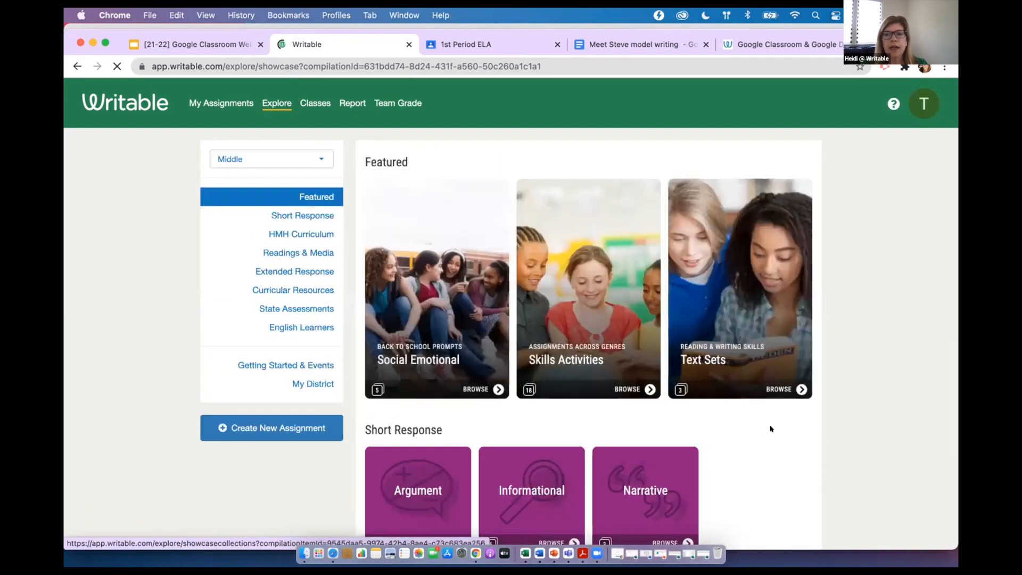
scroll(771, 429, down, 2)
scroll(771, 428, down, 2)
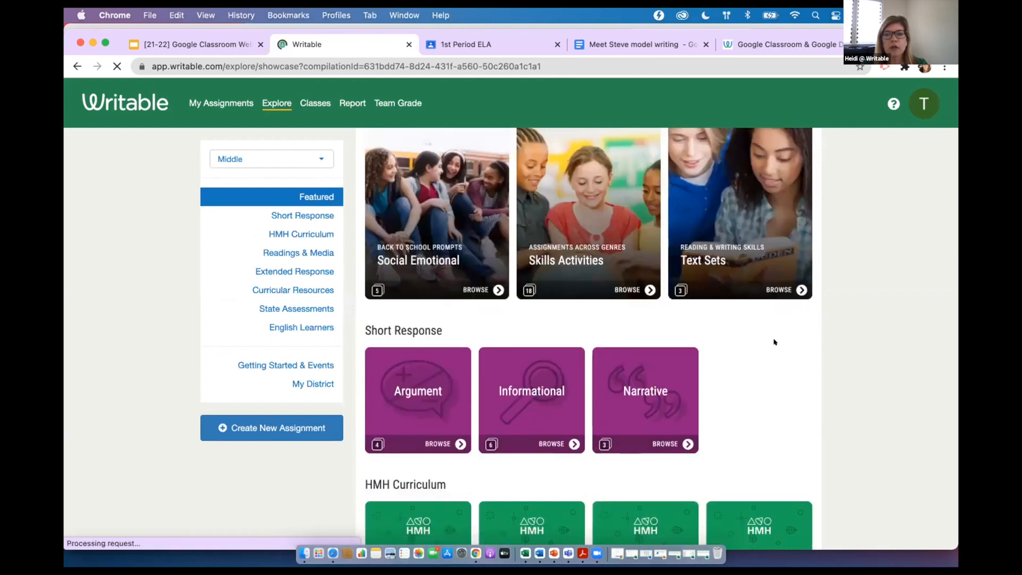
scroll(782, 382, up, 1)
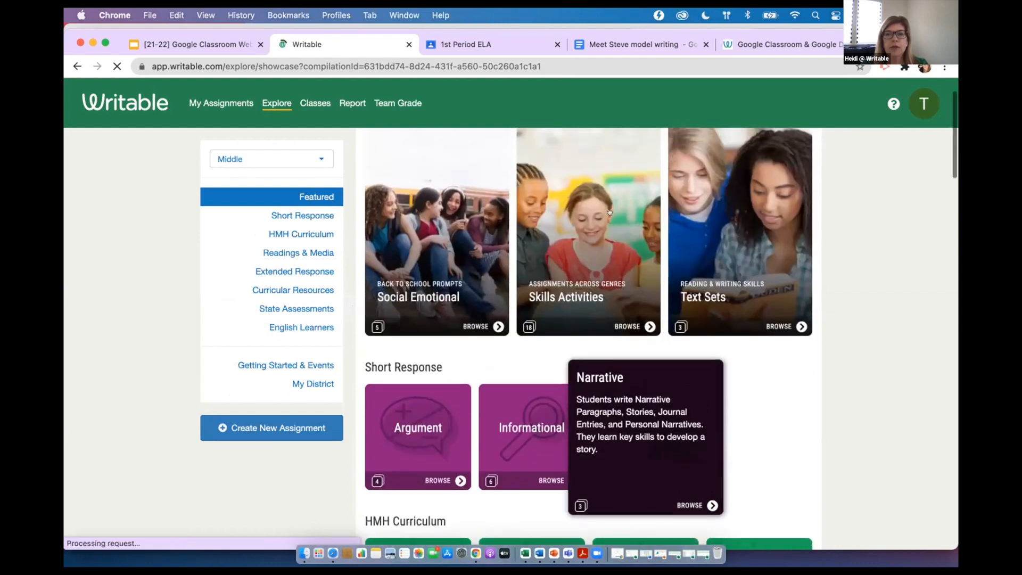
scroll(548, 343, up, 1)
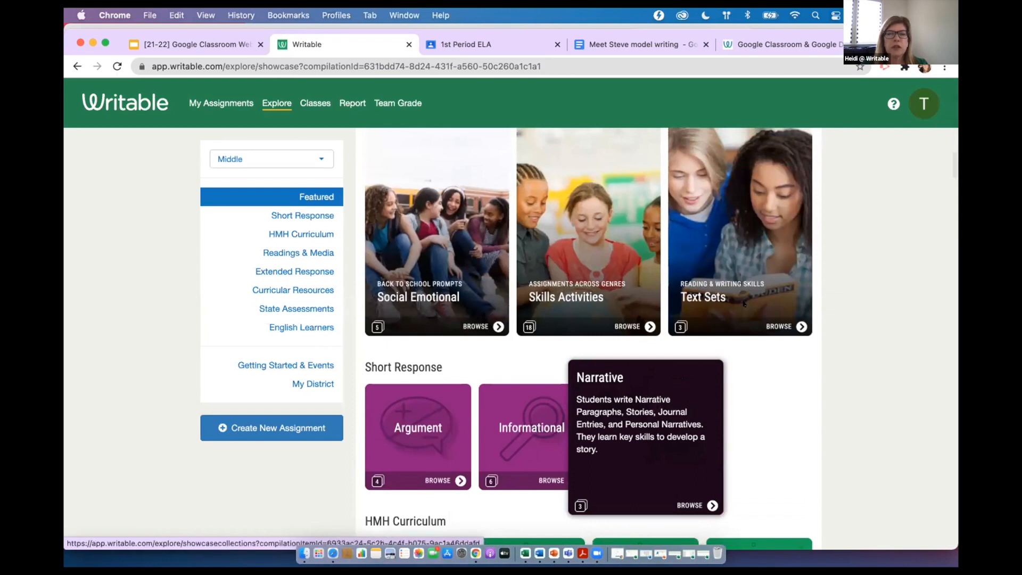
mouse_move(549, 166)
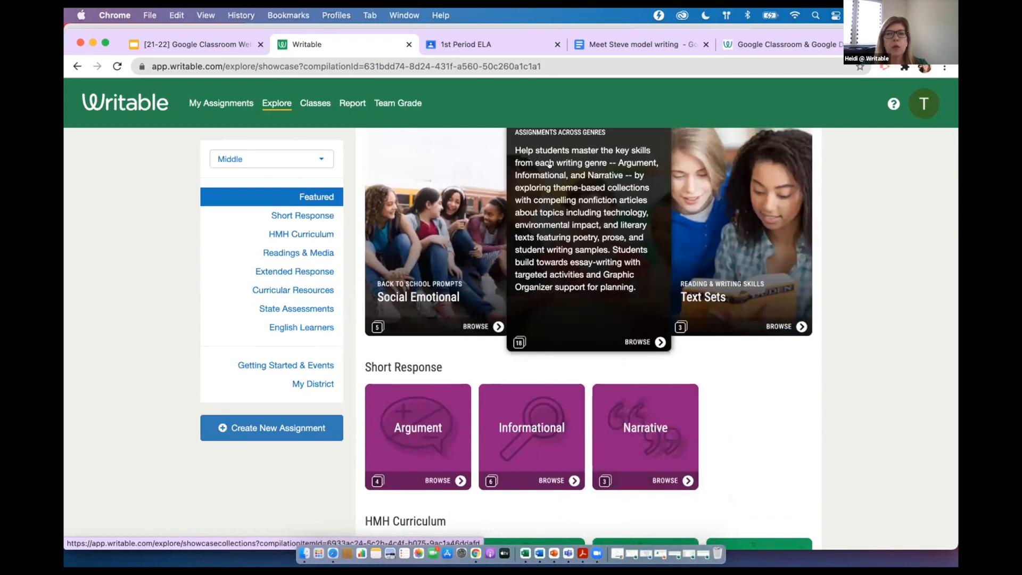
click(589, 234)
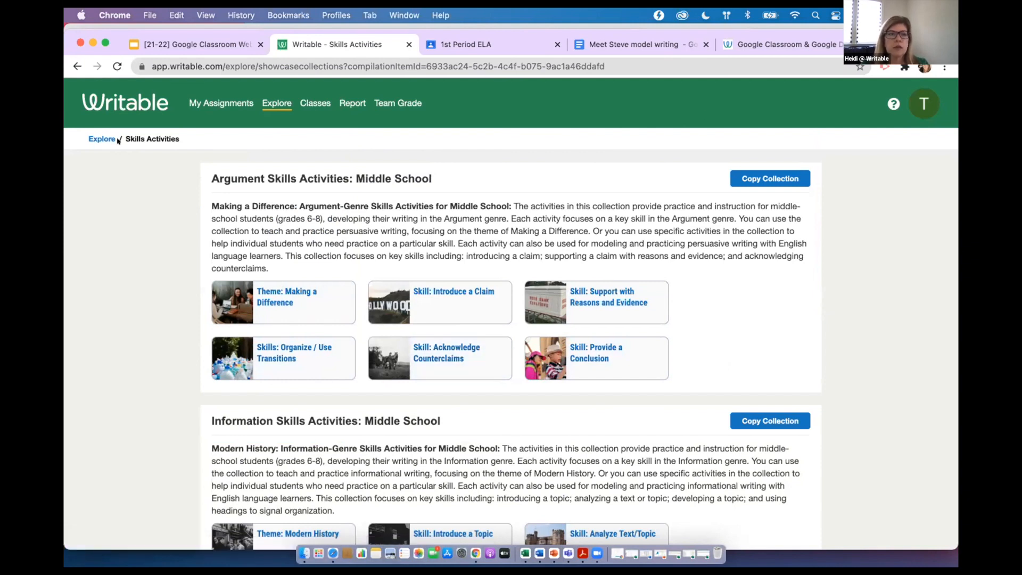
Return to the Explore library and examine its HMH Curriculum and Curricular Resources sections
click(93, 137)
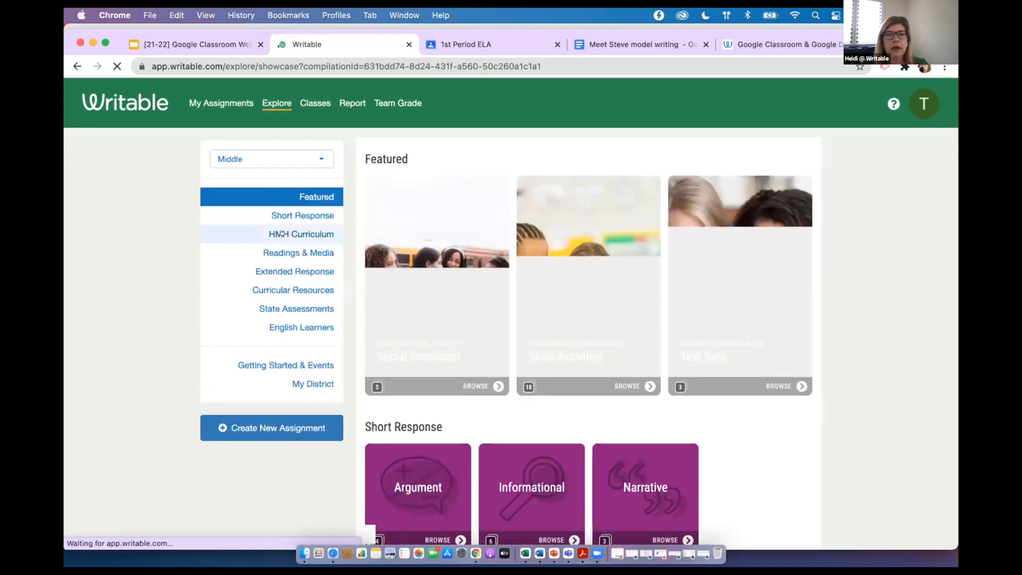
click(281, 233)
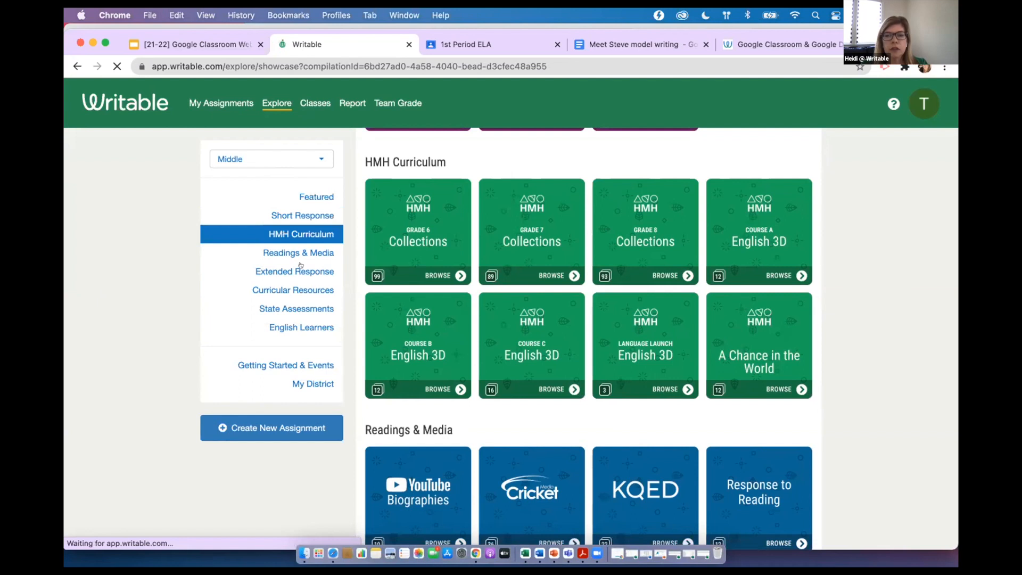
click(283, 290)
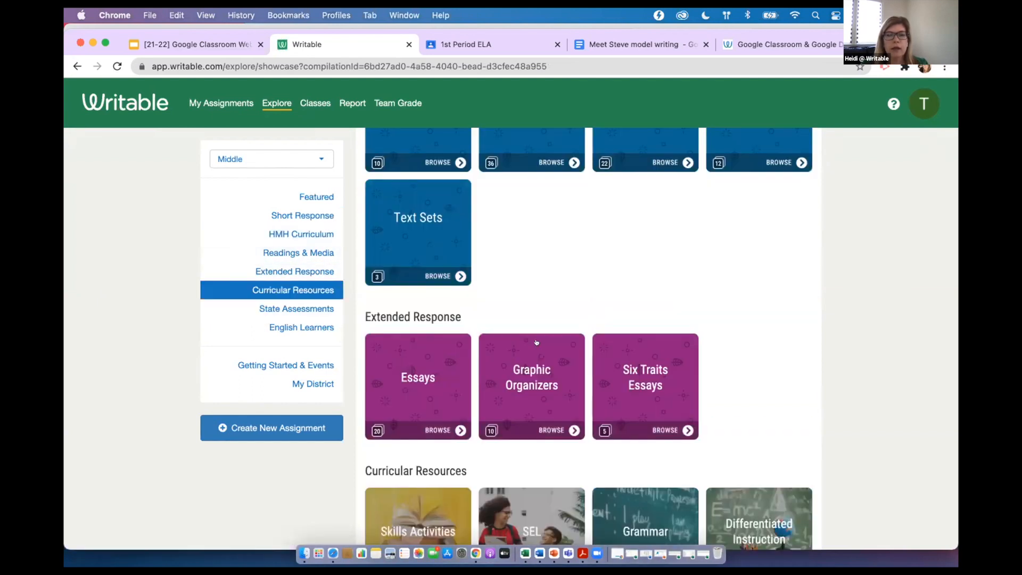
click(298, 291)
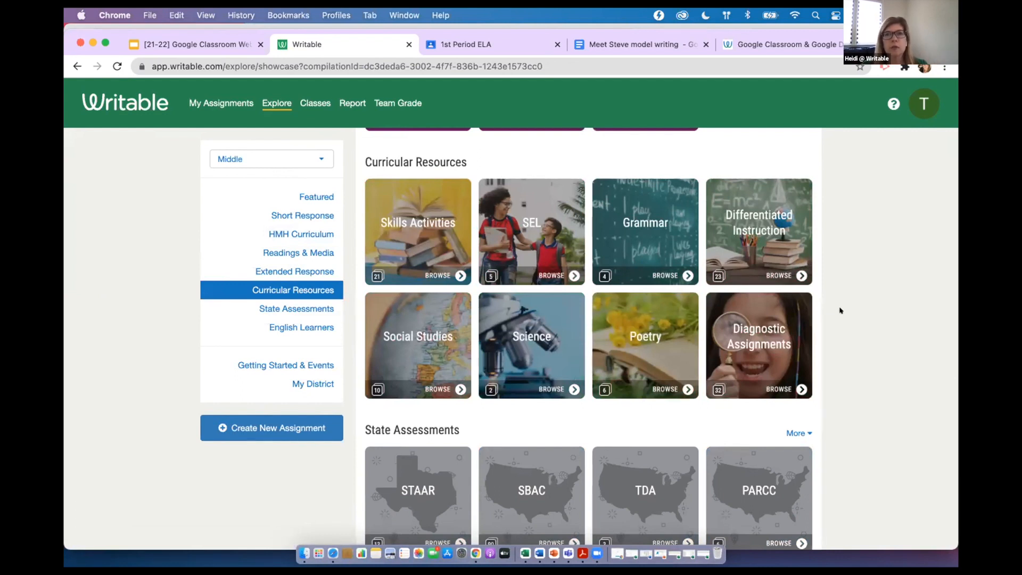
mouse_move(787, 292)
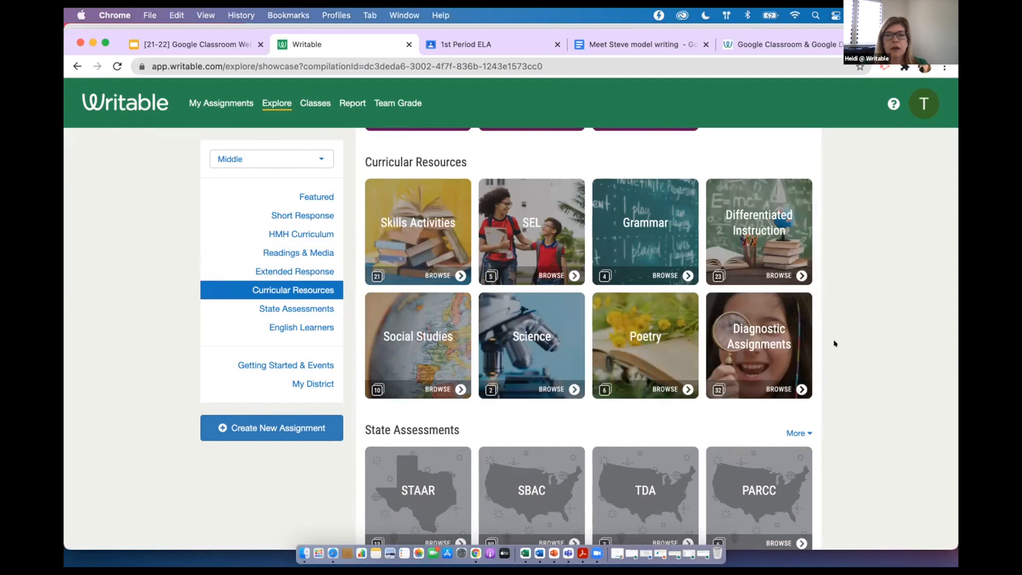
scroll(540, 335, down, 3)
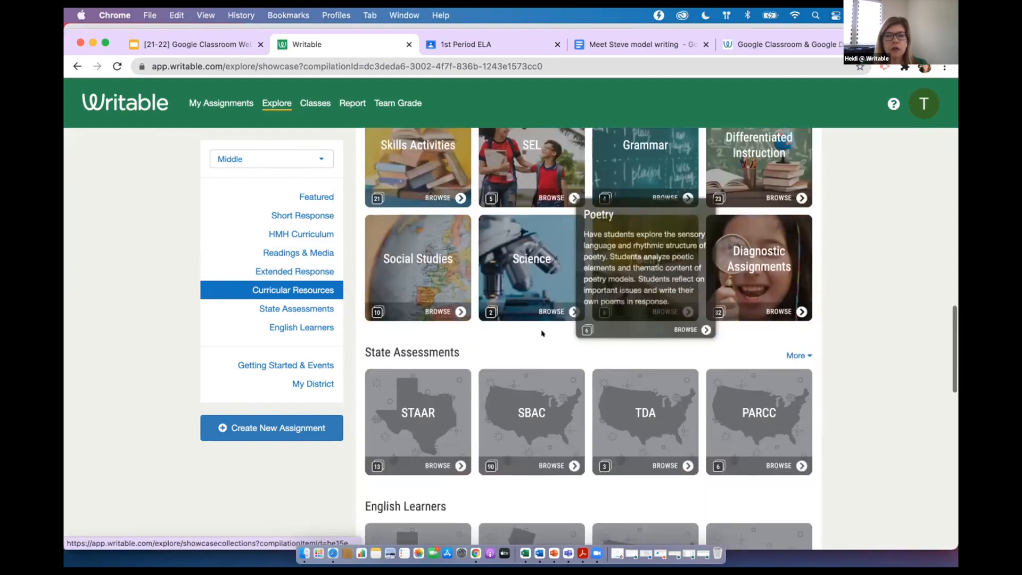
Copy the assignment "KQED: Are Endangered Species Worth Saving?" from the KQED Climate & Environment collection and show it in My Assignments
scroll(538, 334, up, 15)
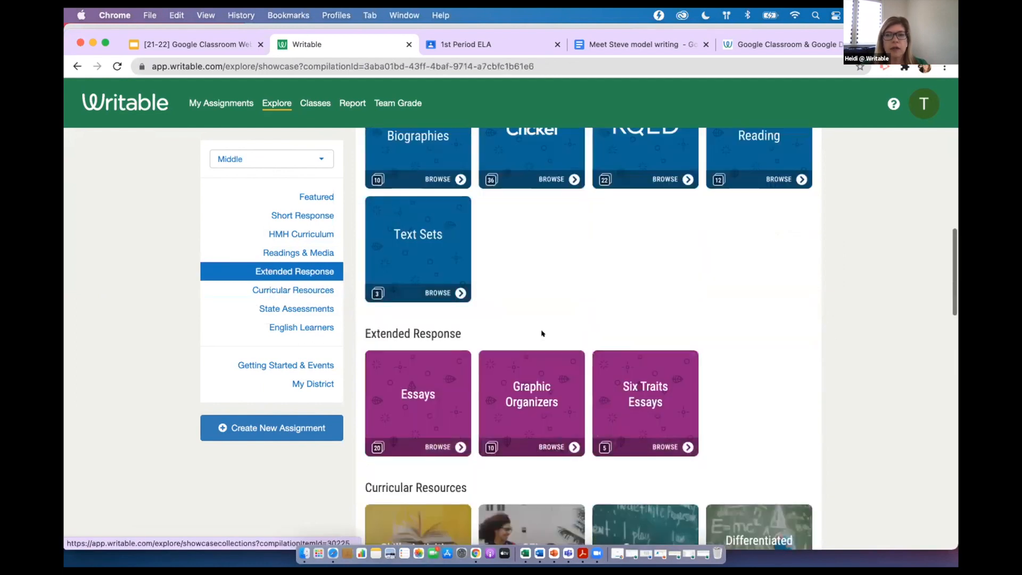
scroll(538, 334, up, 7)
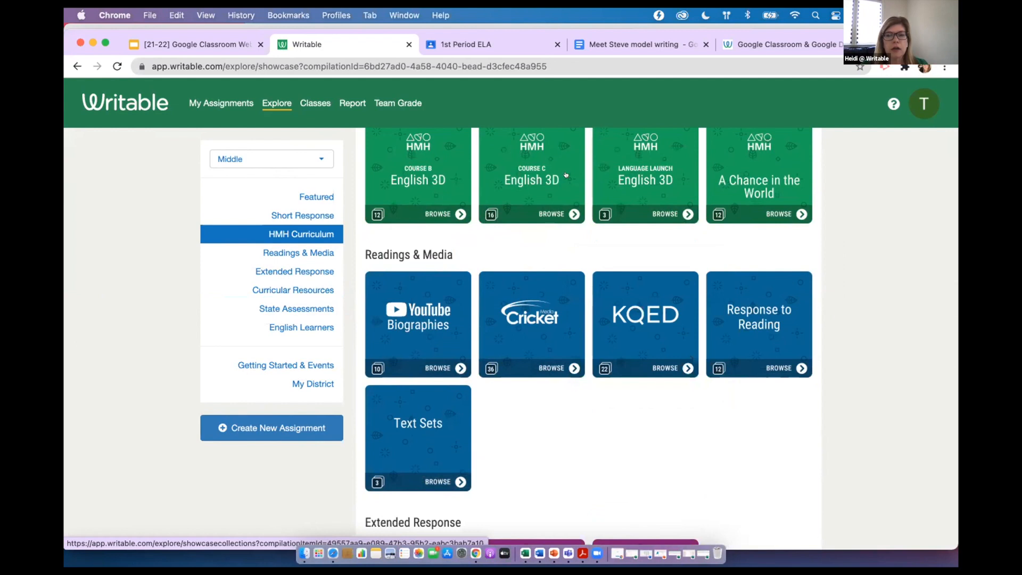
click(659, 314)
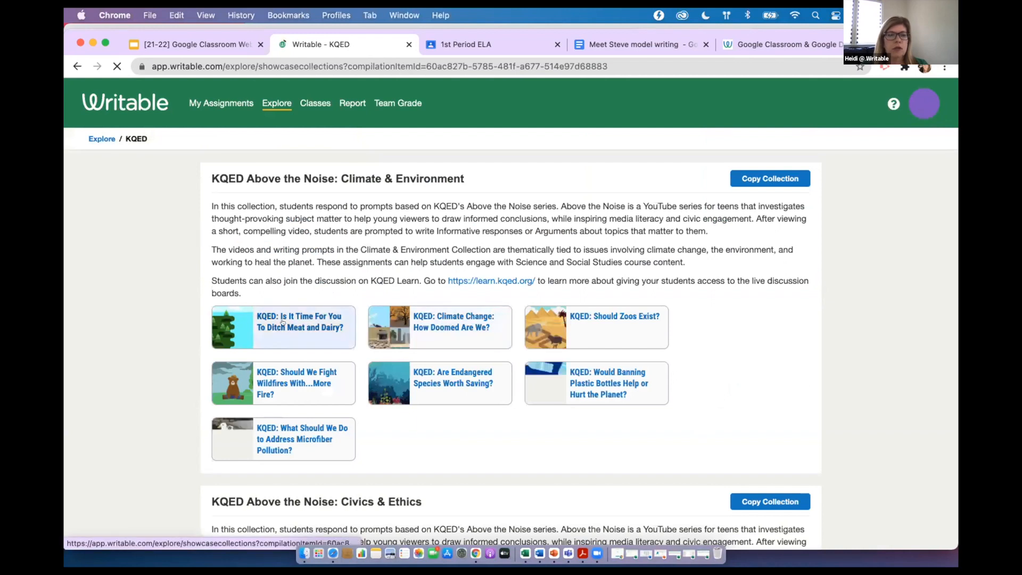
scroll(282, 323, down, 2)
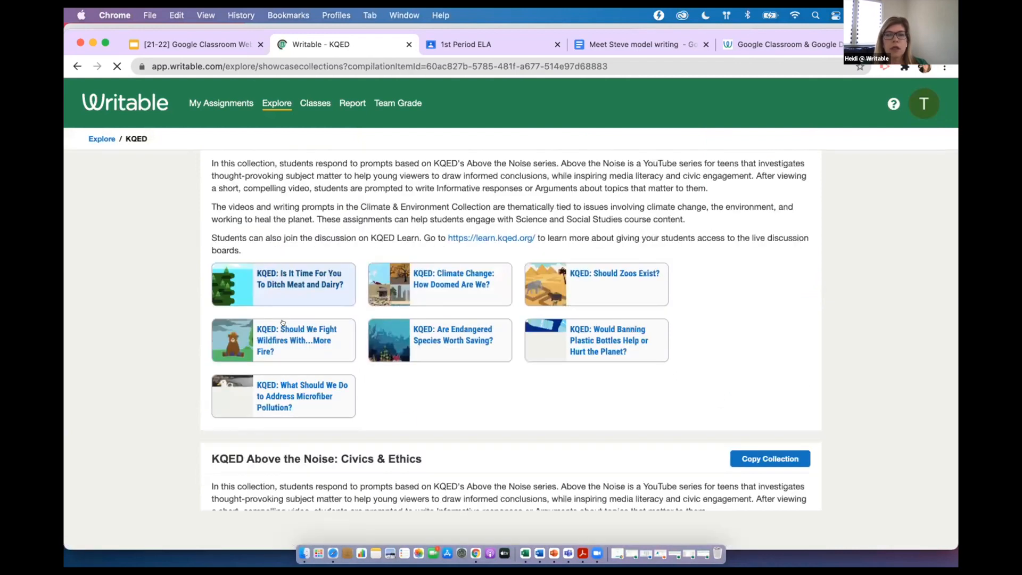
click(467, 334)
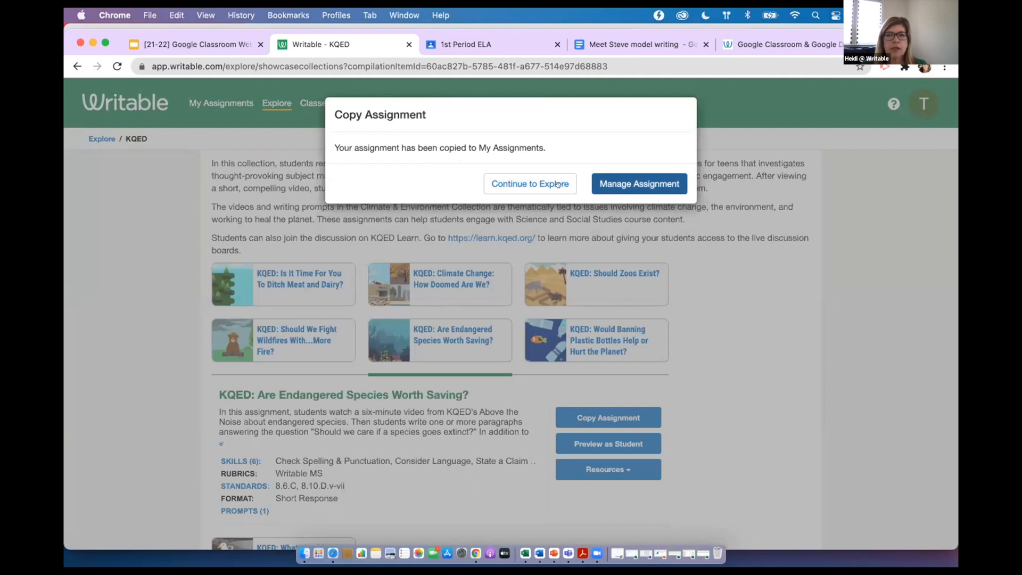
click(540, 183)
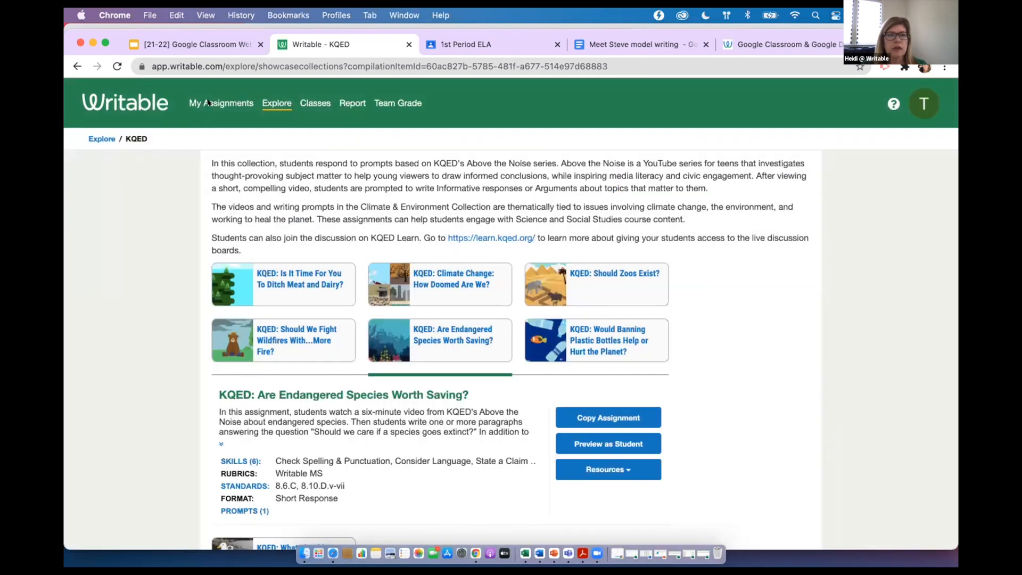
click(249, 103)
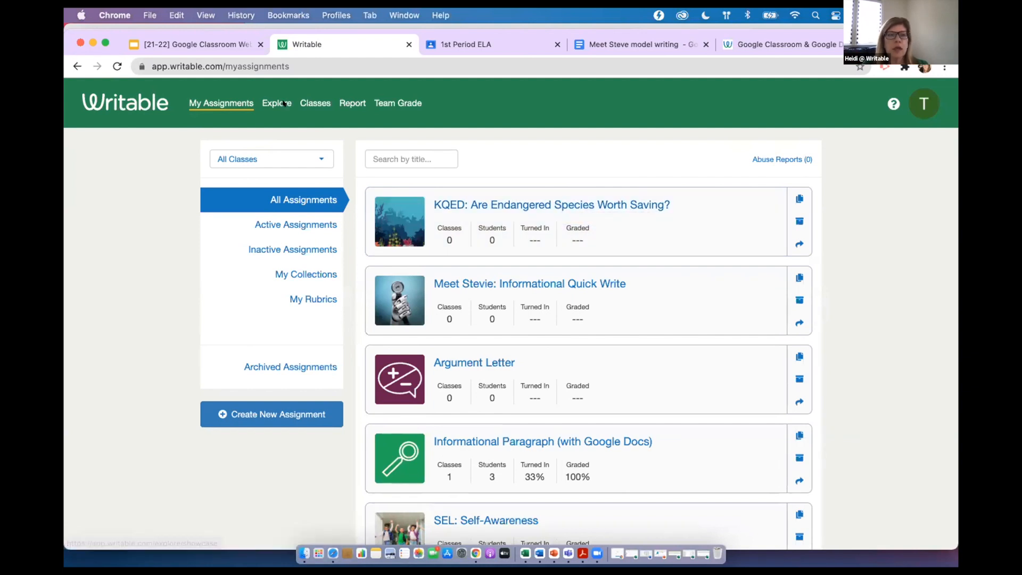
Import the 4th Period course from Google Classroom into My Classes and expand the 1st Period ELA class details
click(302, 102)
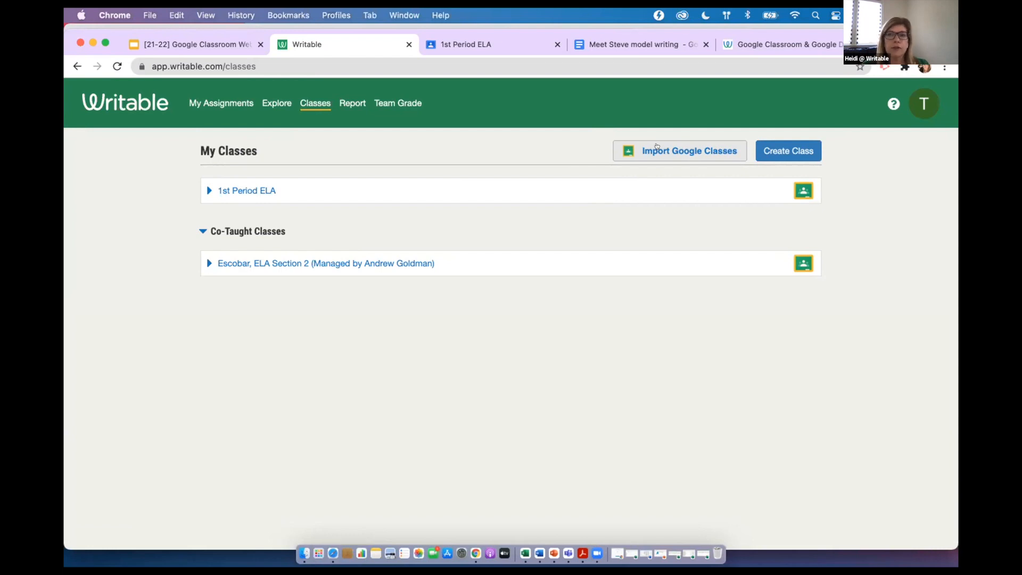
click(655, 153)
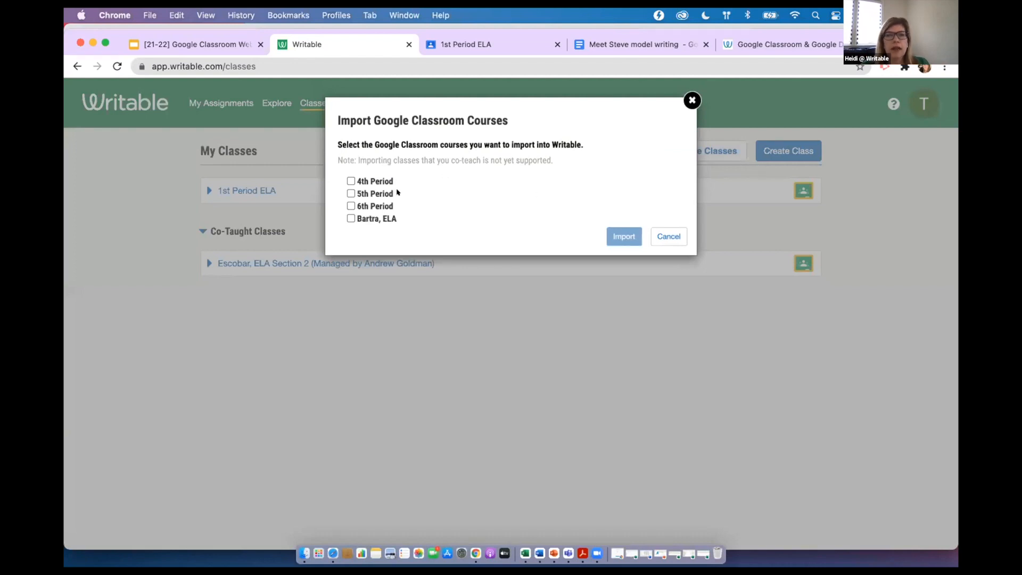
click(366, 181)
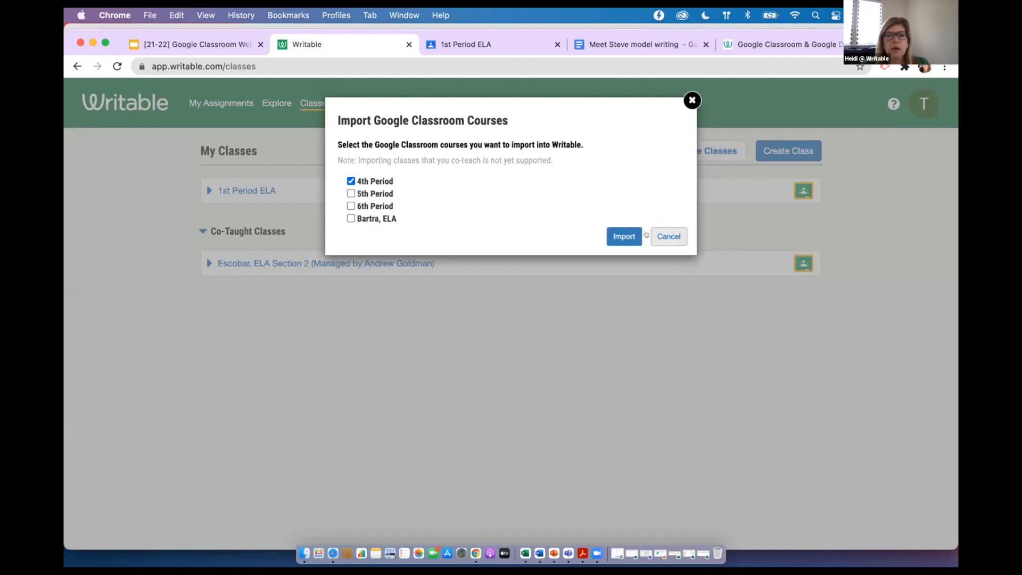
click(625, 236)
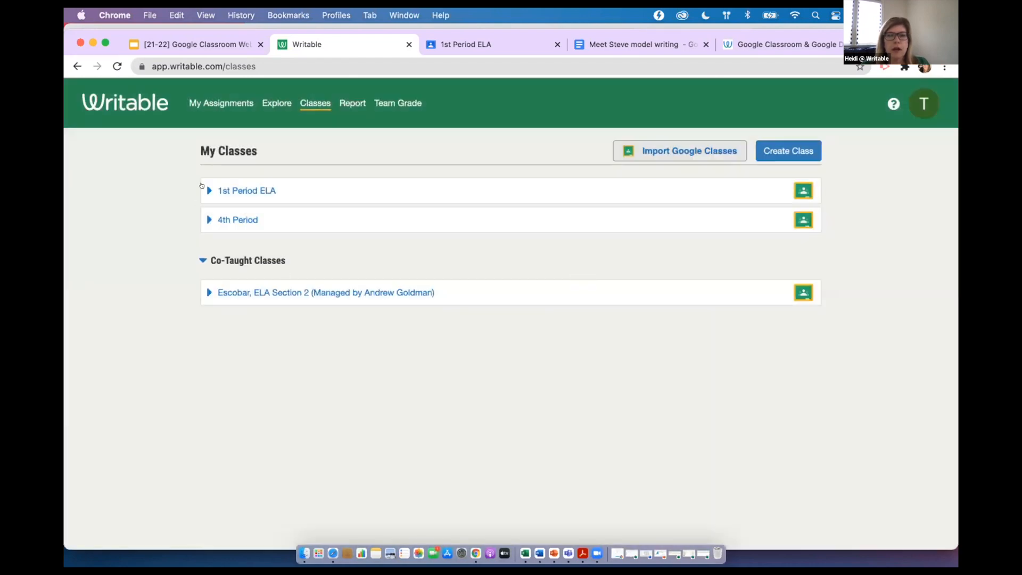
click(203, 186)
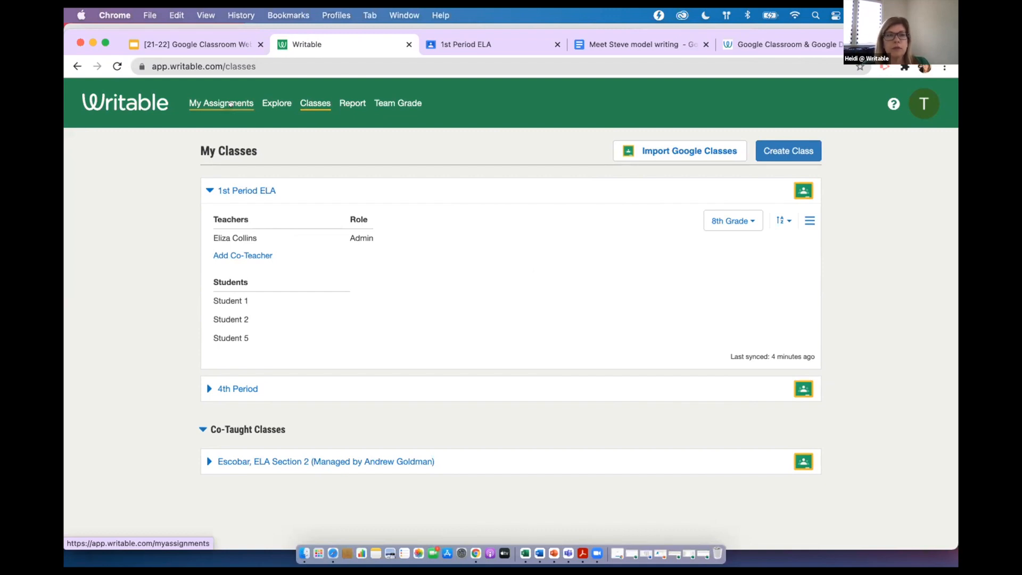
Preview "Meet Stevie: Informational Quick Write" from My Assignments as a student writer and check the reading versions offered for its article
click(230, 104)
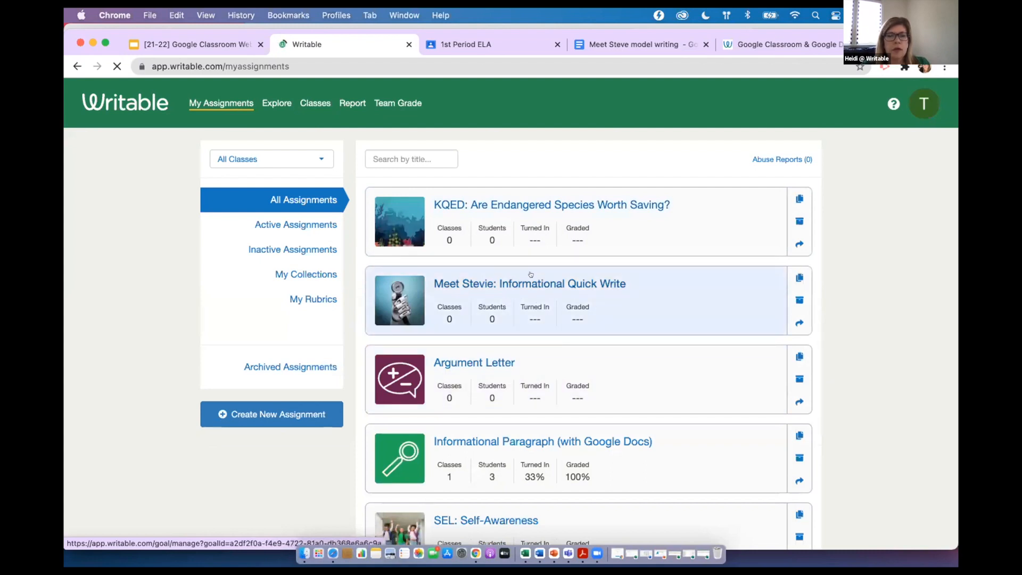
click(531, 274)
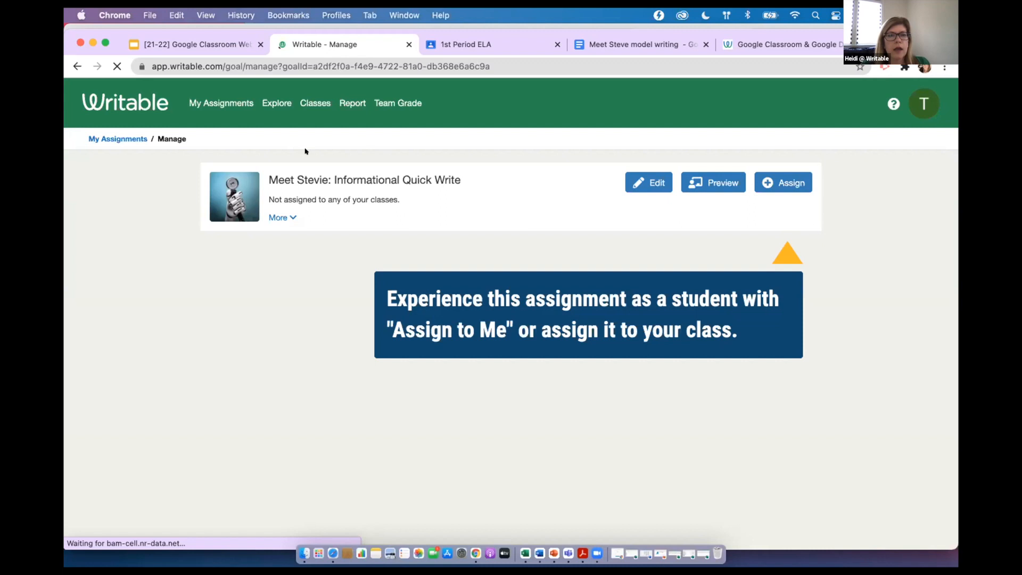
click(706, 181)
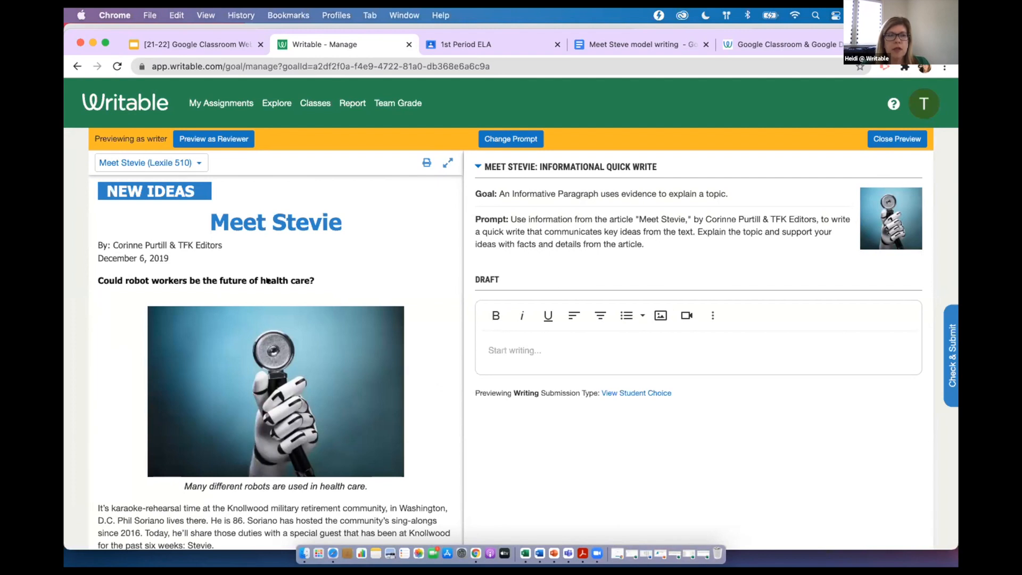
click(173, 158)
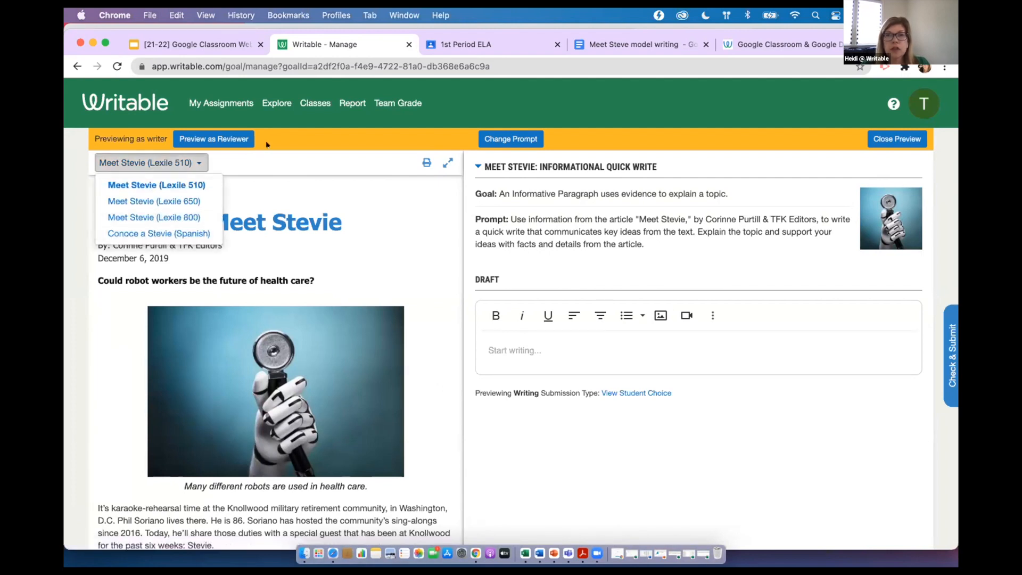
click(266, 238)
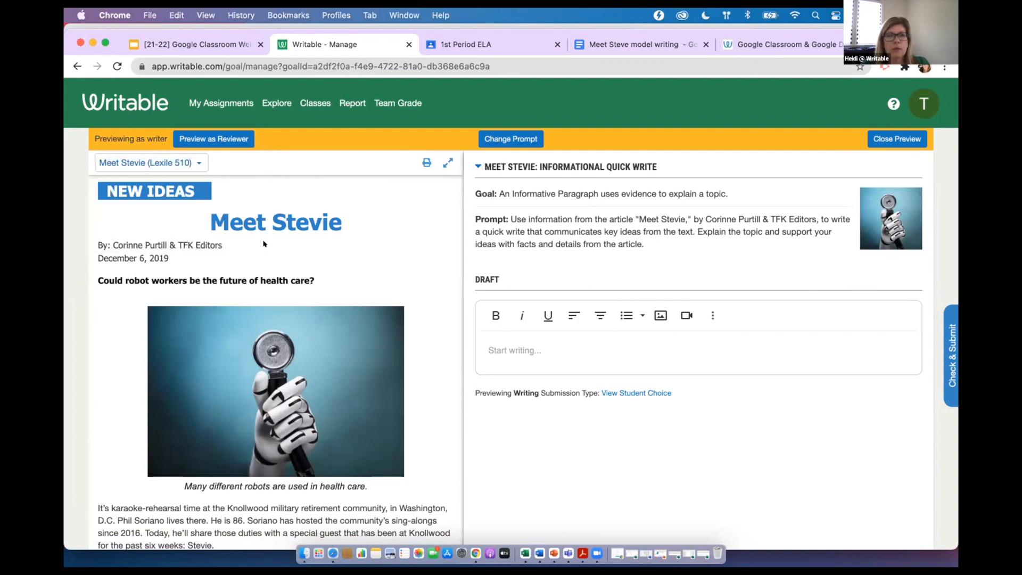
Look through the preview's article, draft area and Check & Submit guidelines for an Informative Paragraph, and close the preview
scroll(263, 242, down, 5)
scroll(263, 242, down, 4)
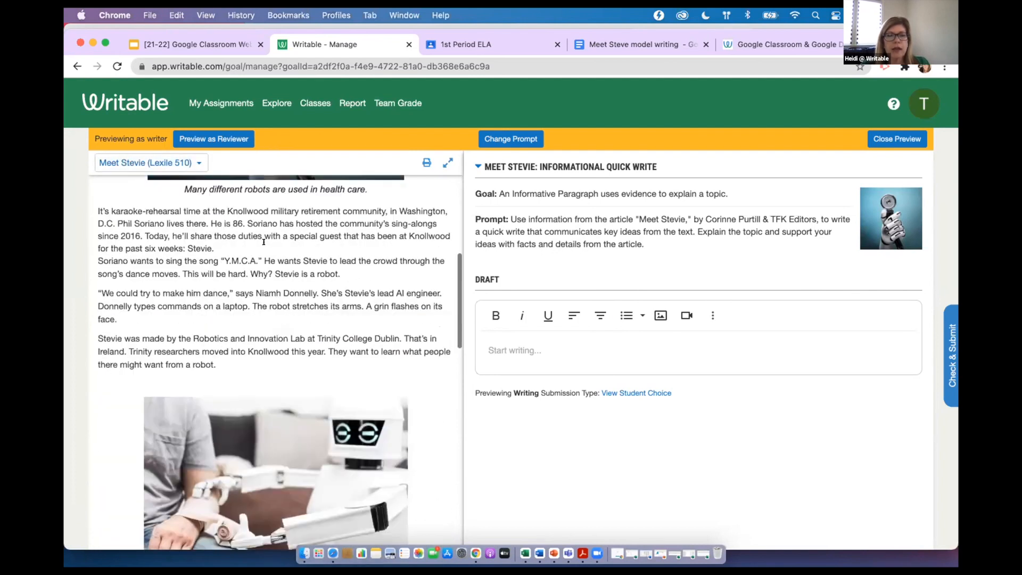
scroll(263, 243, up, 9)
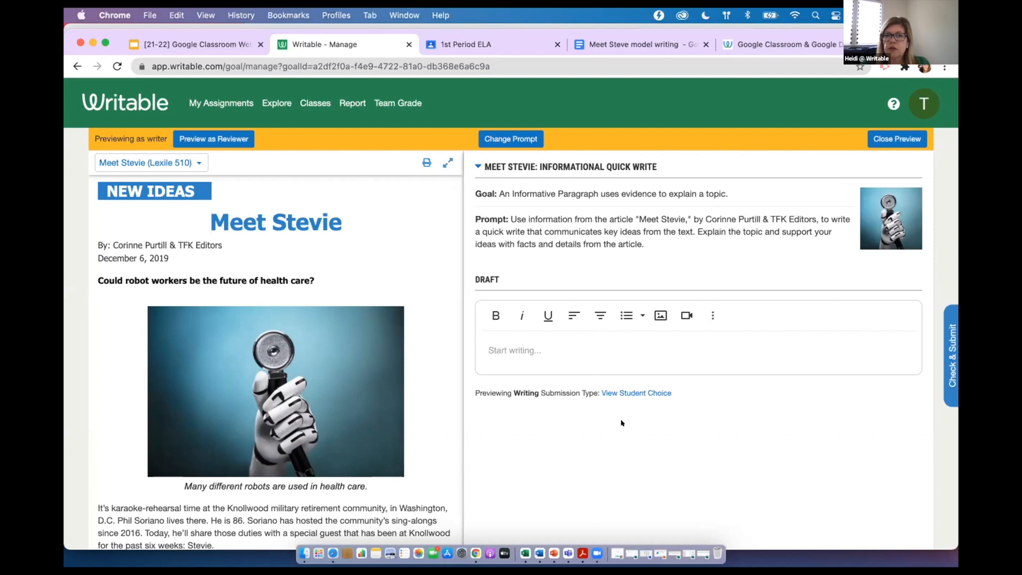
click(574, 344)
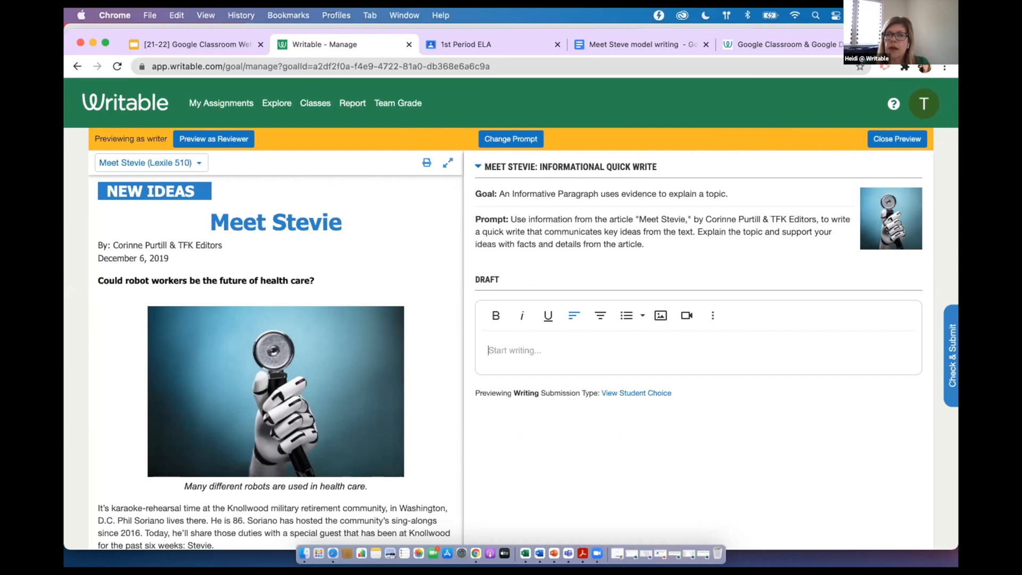
click(951, 330)
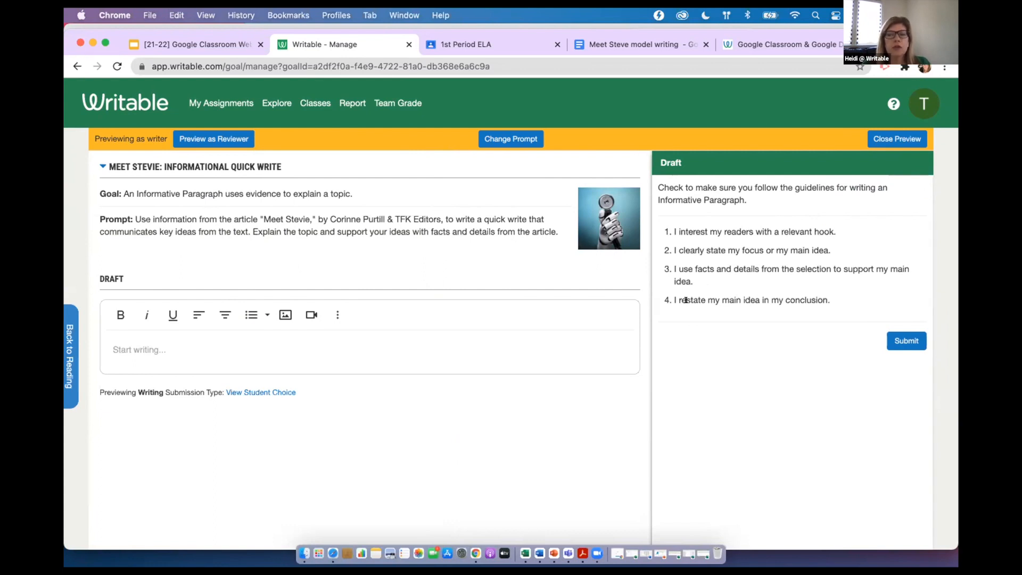
click(884, 141)
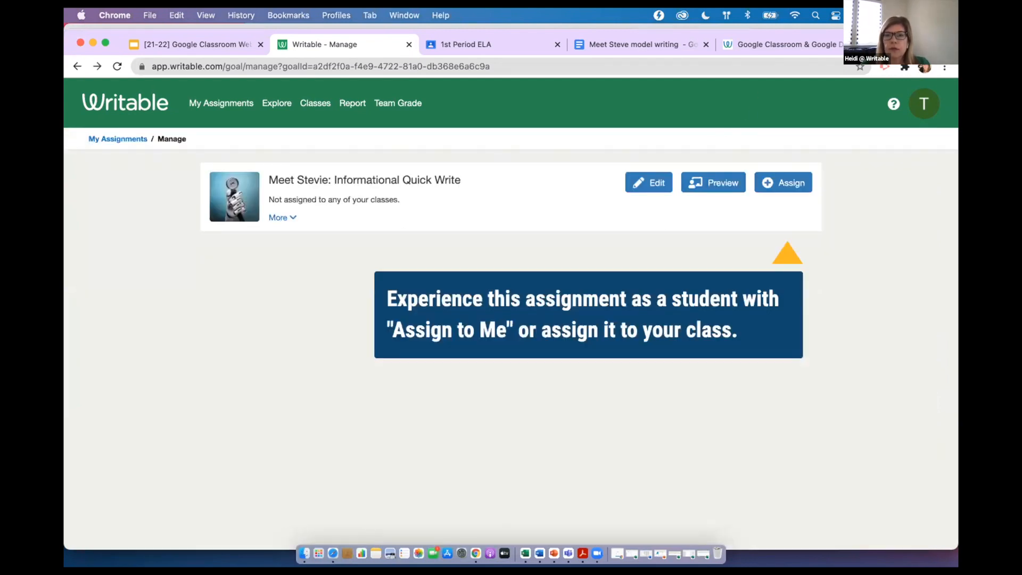
Assign the Meet Stevie assignment to 1st Period ELA as Writing with self review, RevisionAid, Originality Check, GrammarAid and posting to the Google Classroom stream
click(780, 183)
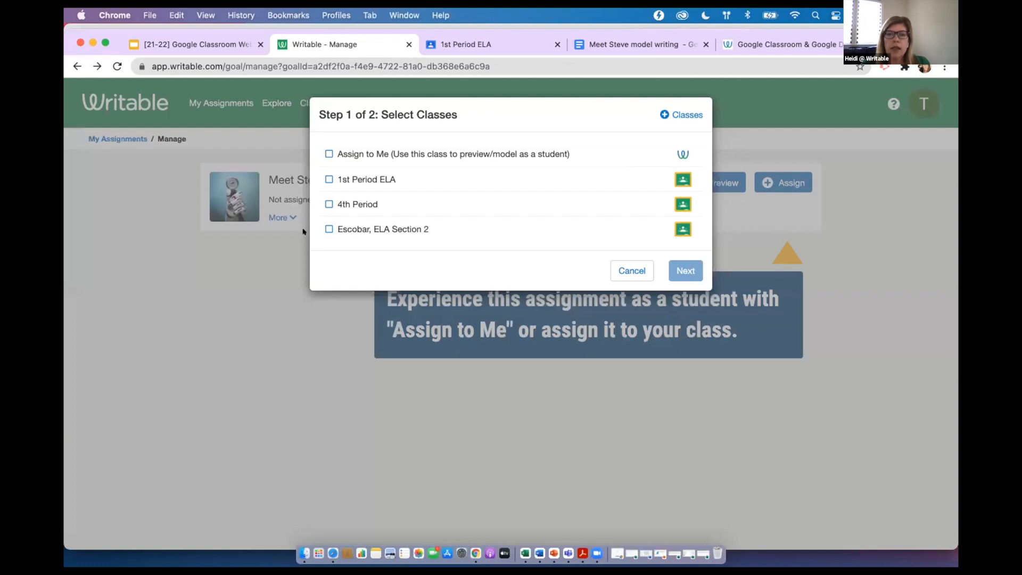
click(322, 178)
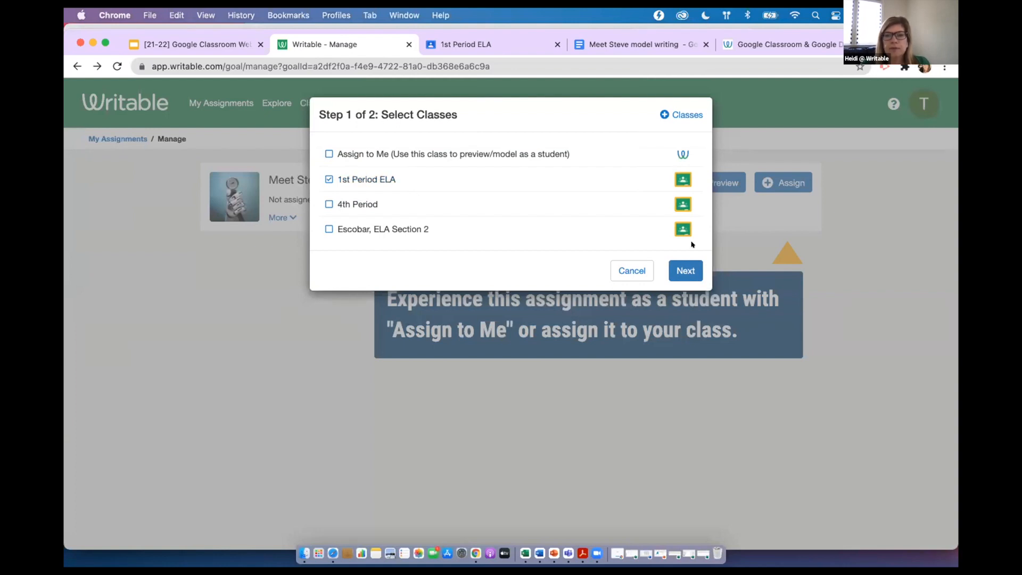
click(684, 271)
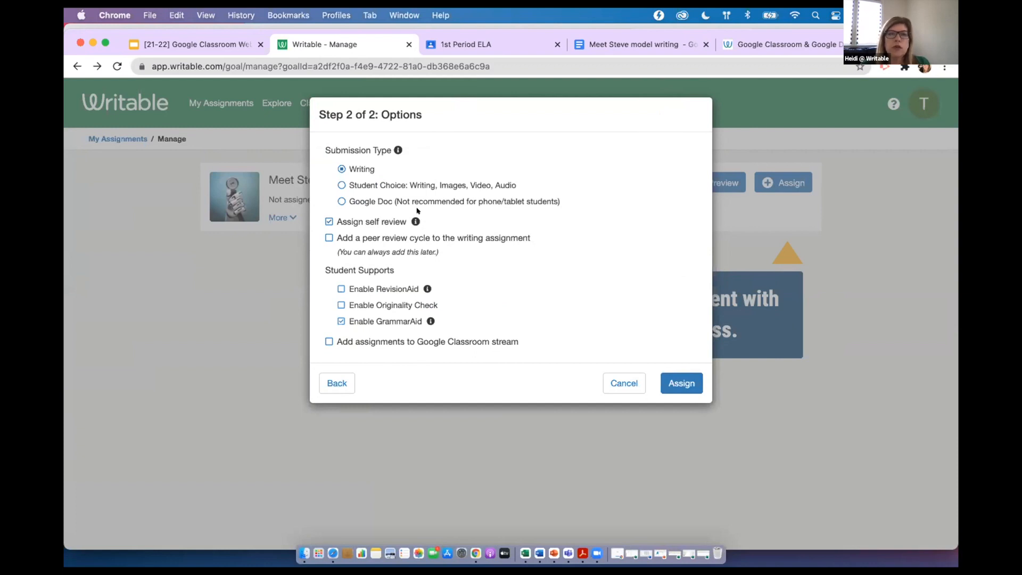
click(330, 221)
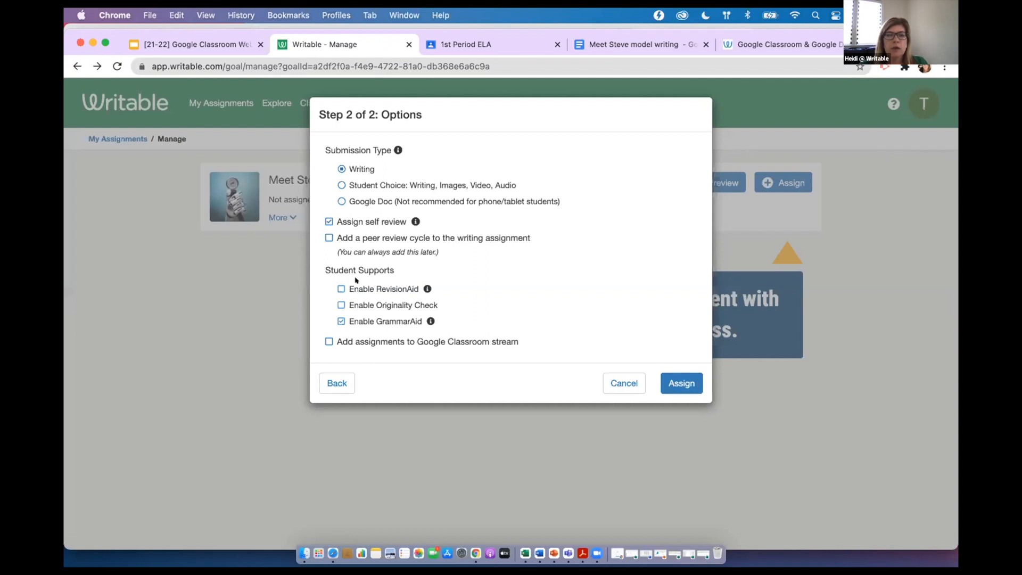
click(340, 305)
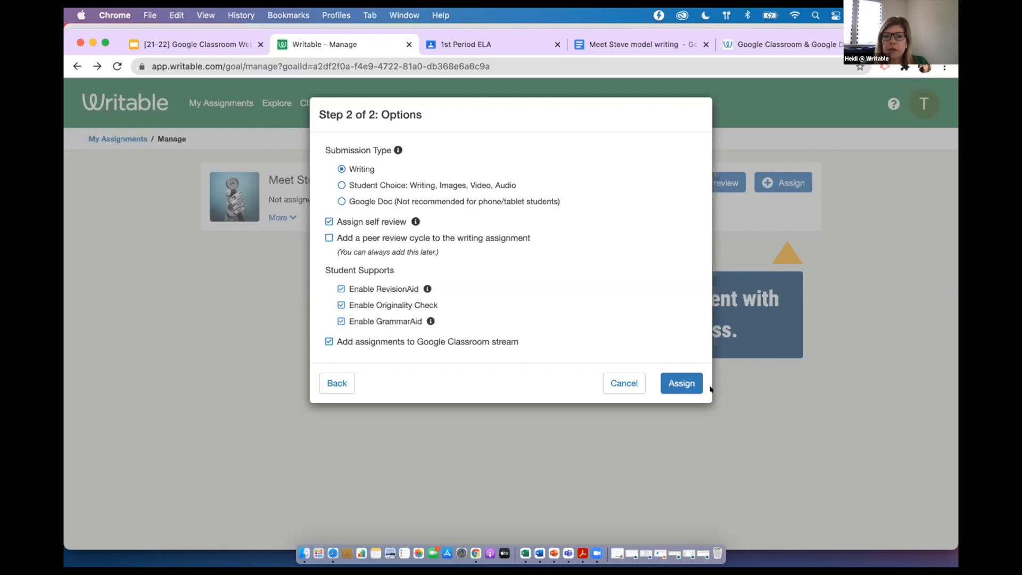
click(670, 383)
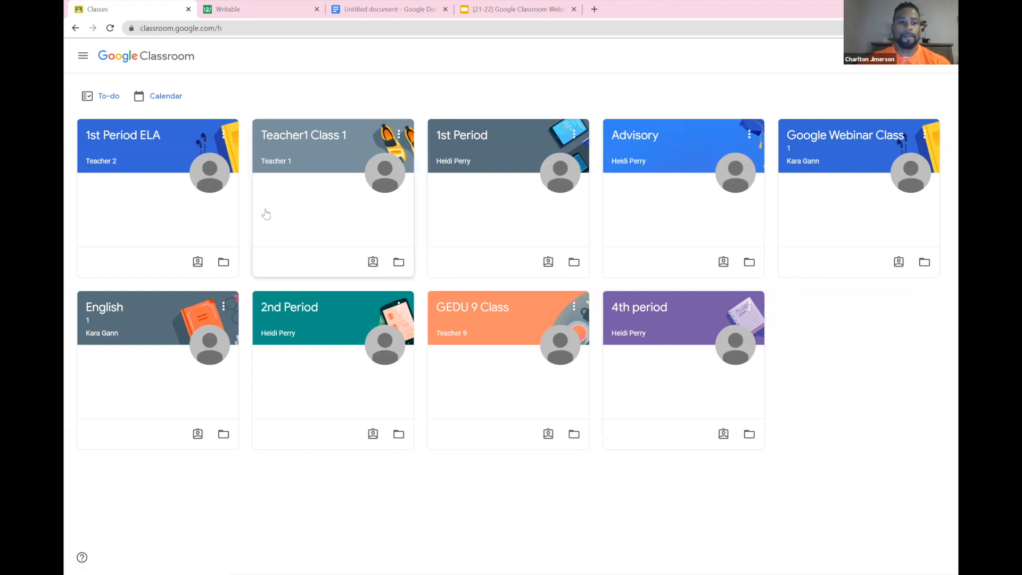
In the student's Google Classroom, open 1st Period ELA, refresh its stream and open the "Meet Stevie: Informational Quick Write" assignment
click(159, 154)
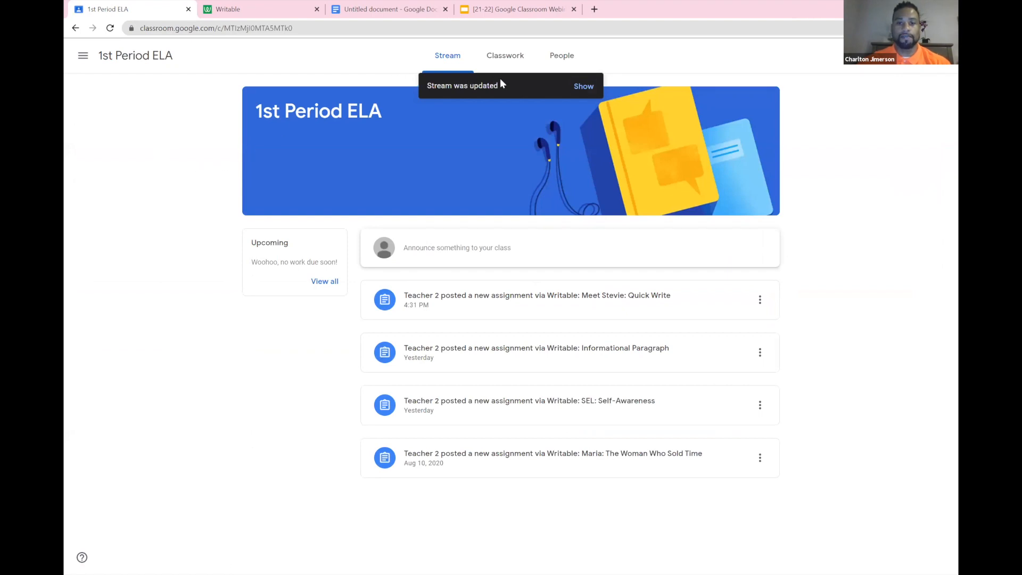
drag(408, 99, 409, 75)
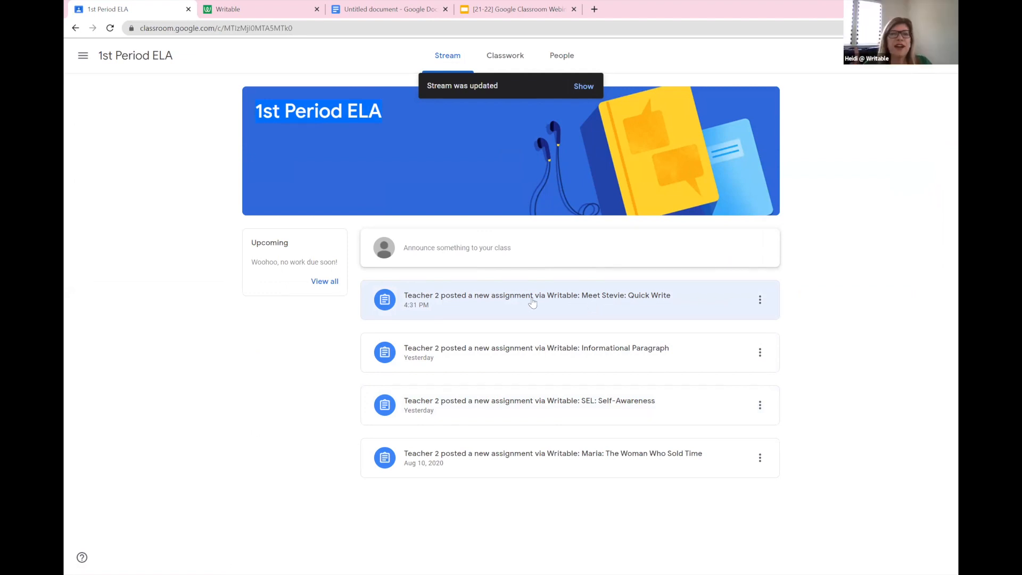
click(109, 31)
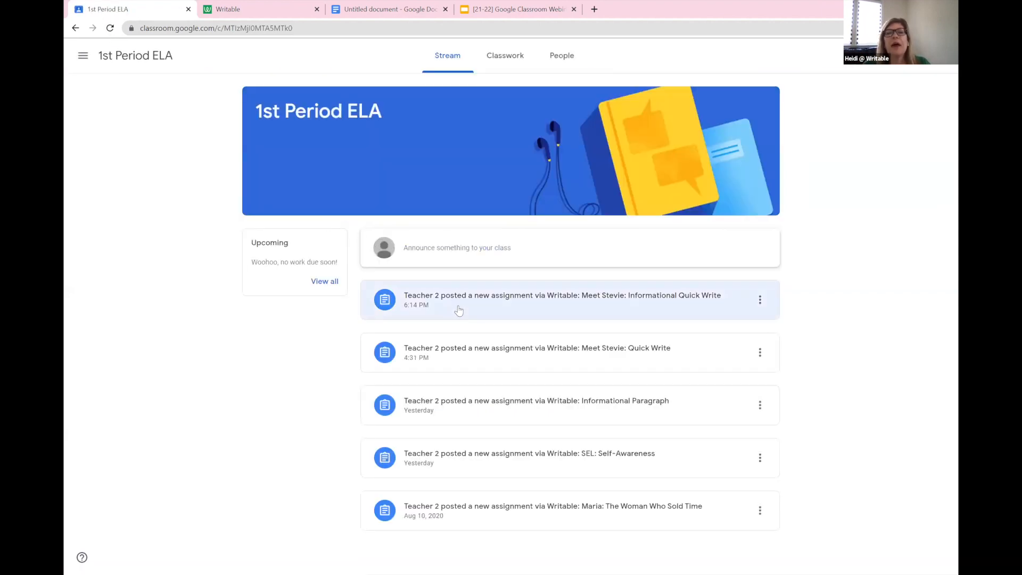
click(518, 302)
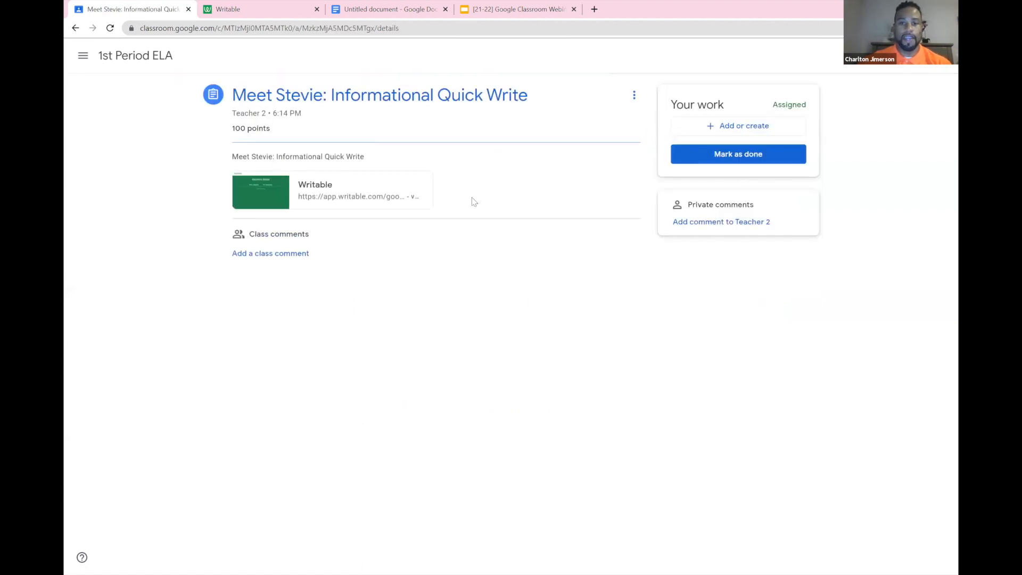
click(772, 158)
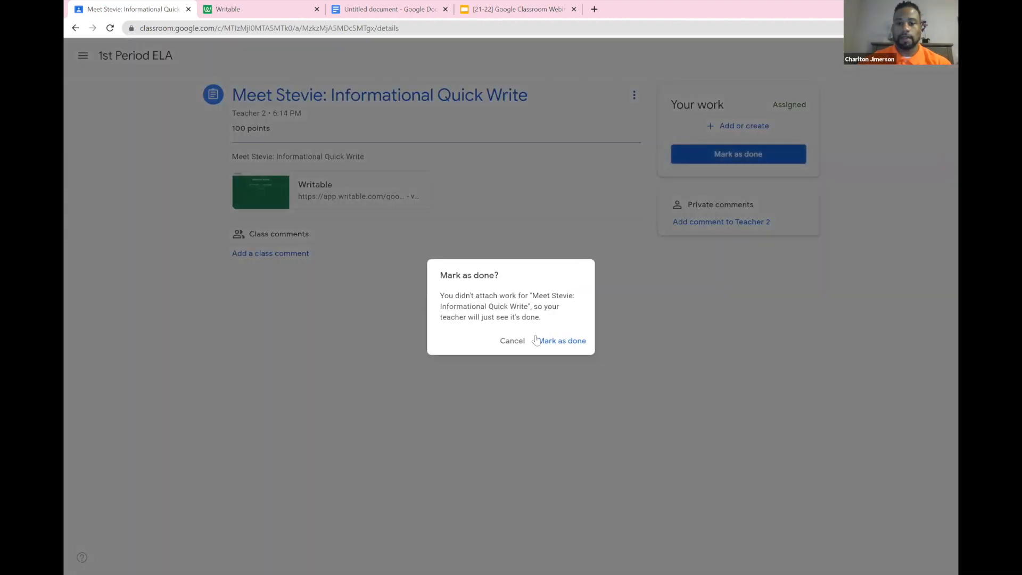
click(520, 339)
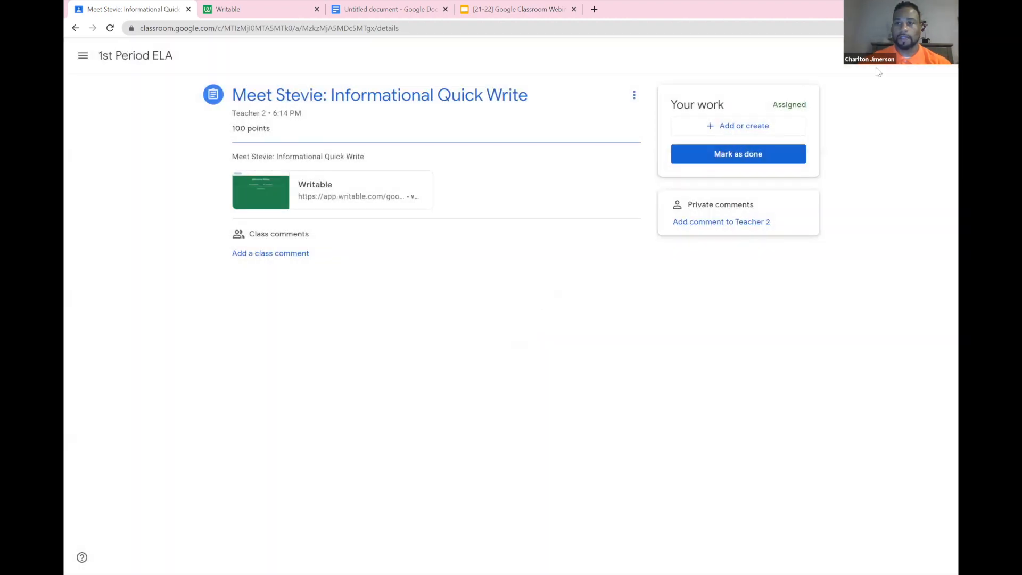
drag(831, 128, 350, 174)
click(390, 143)
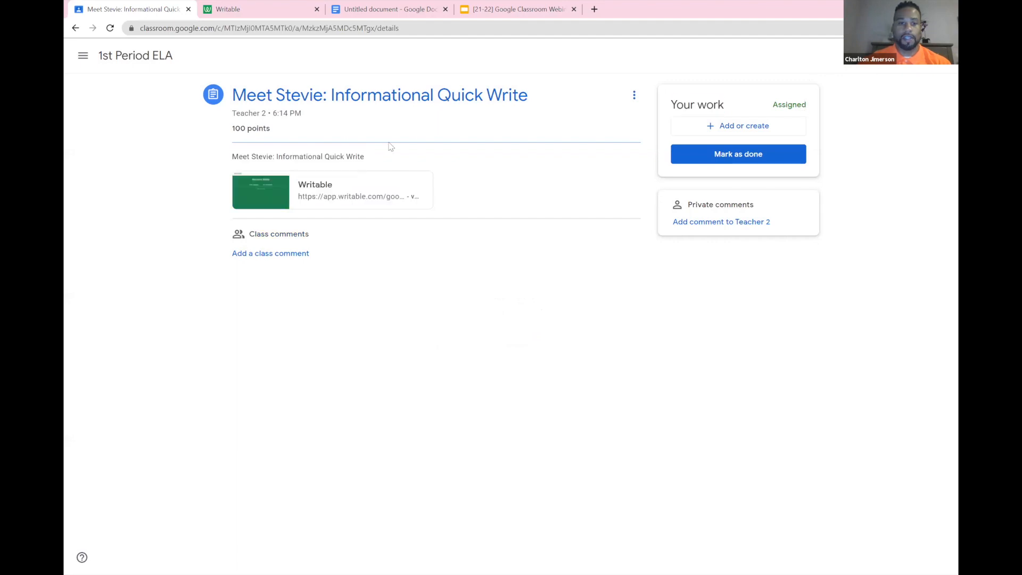
Open the assignment's Writable link for Read & Write and paste the essay from the Untitled document in Google Docs into the draft
click(322, 190)
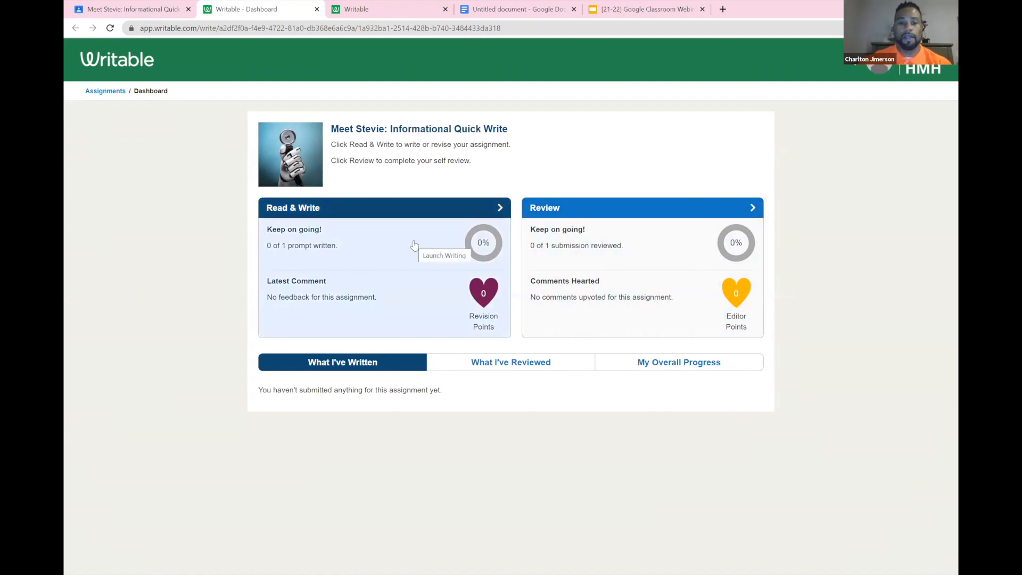
click(361, 244)
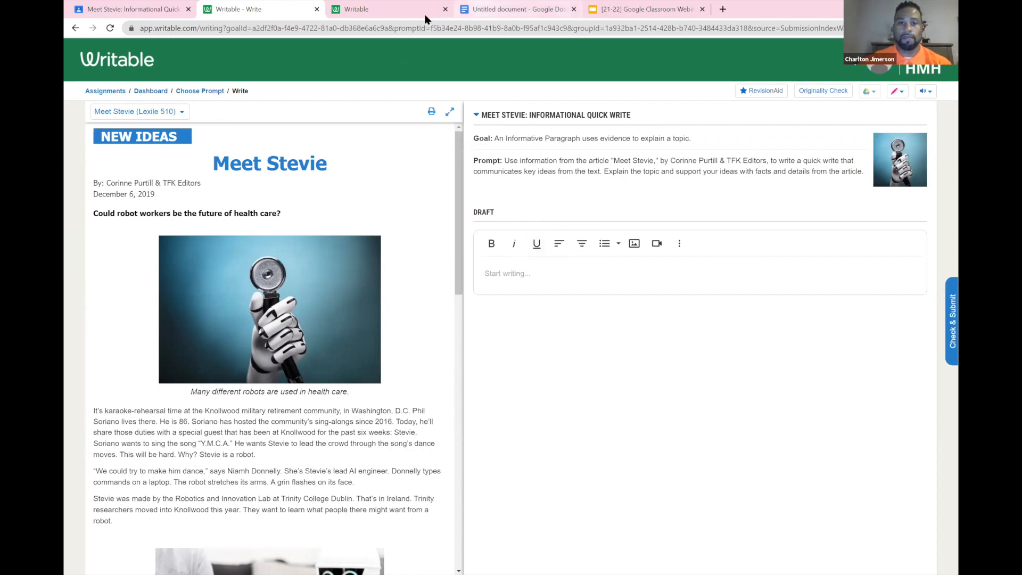
click(495, 9)
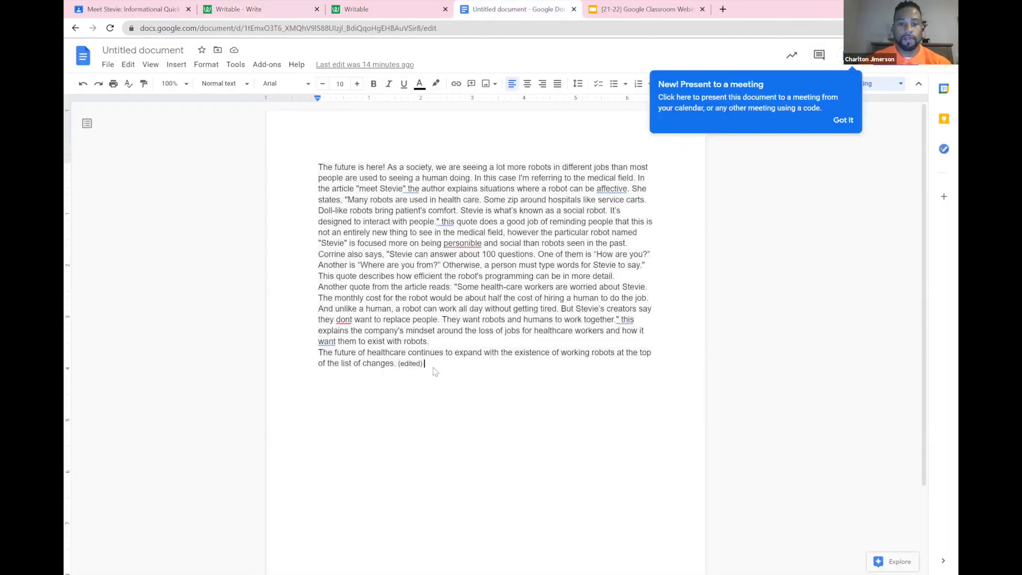
drag(425, 364, 310, 181)
drag(311, 171, 312, 170)
key(ctrl+c)
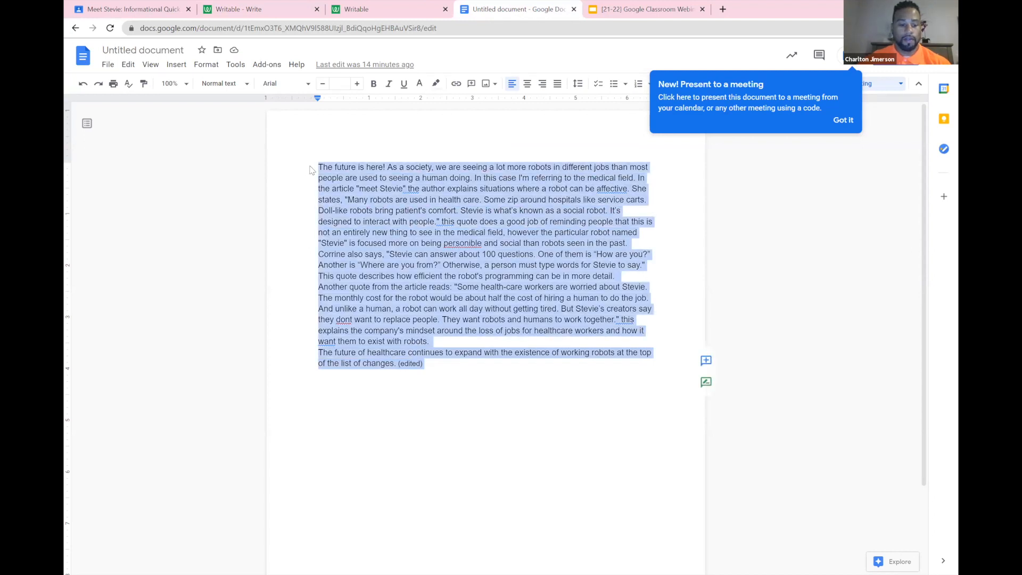
click(250, 9)
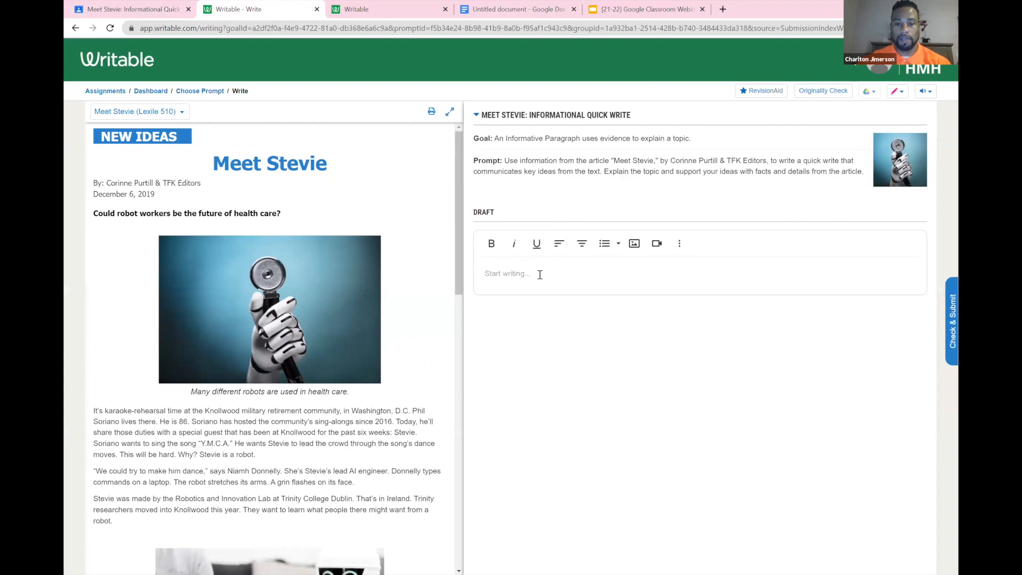
key(ctrl+v)
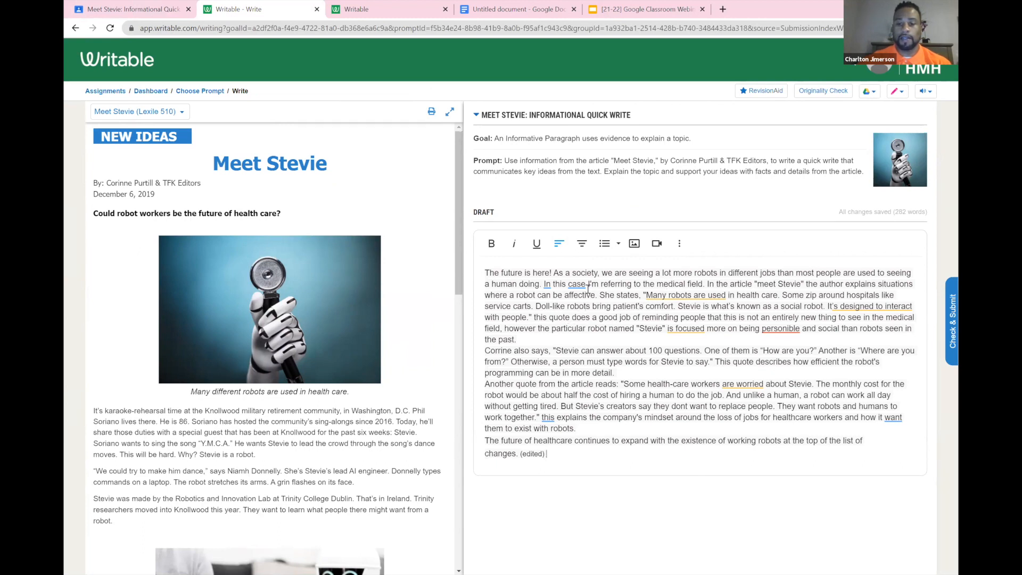
Review the GrammarAid suggestions for "case" and "Many robots are used", and correct "personible" to "personable" in the draft
mouse_move(577, 287)
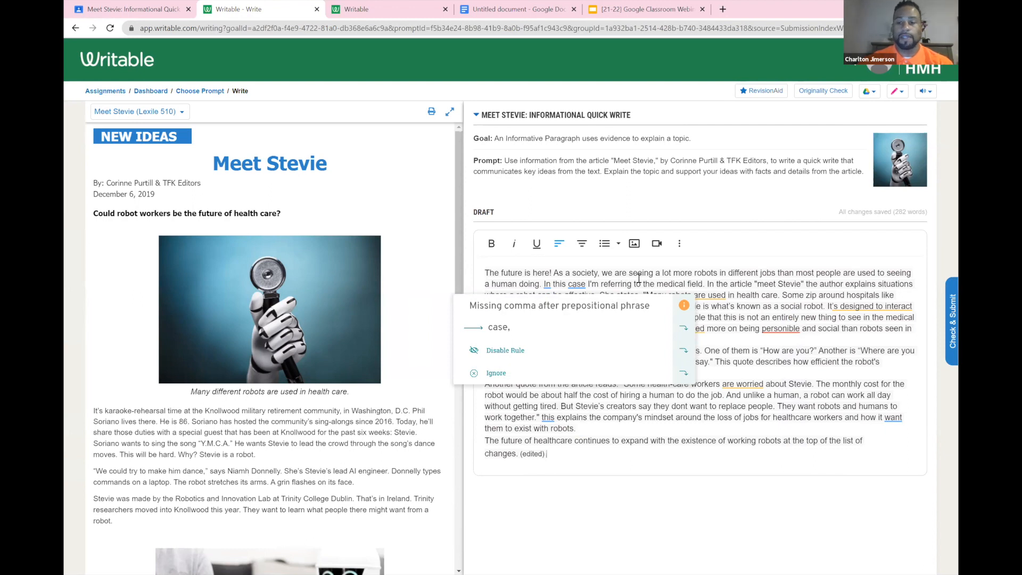
mouse_move(700, 295)
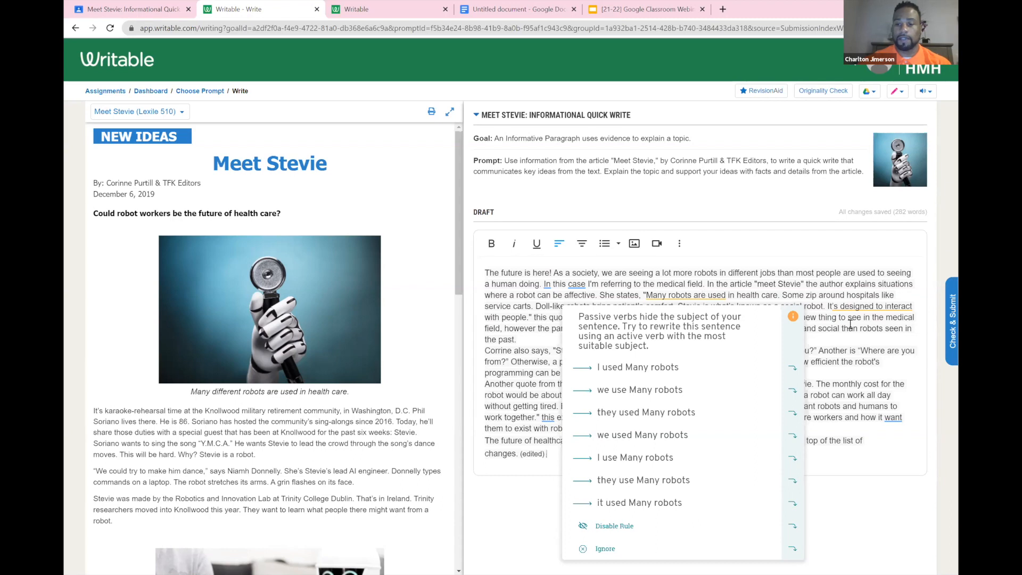
mouse_move(792, 331)
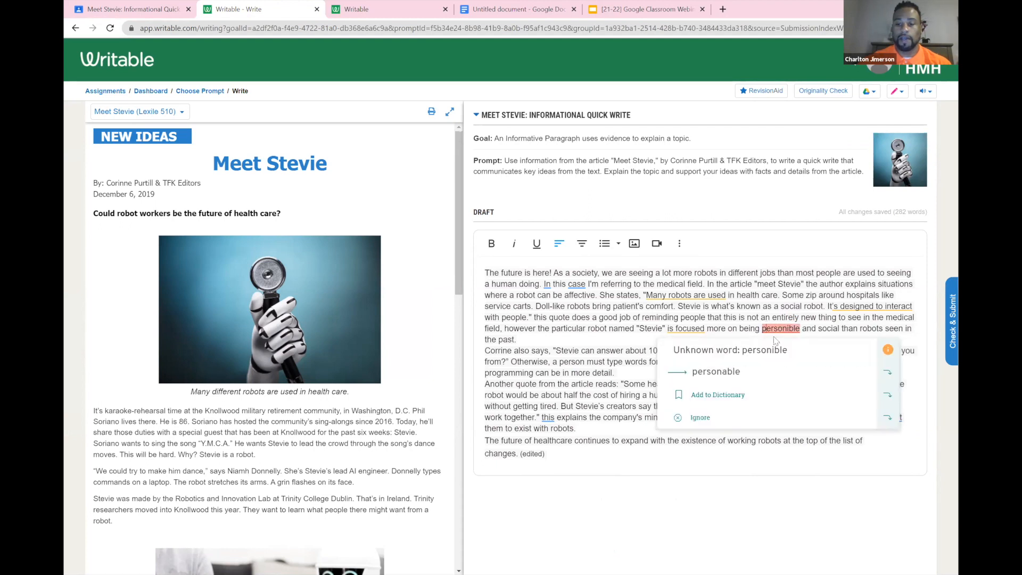
click(732, 371)
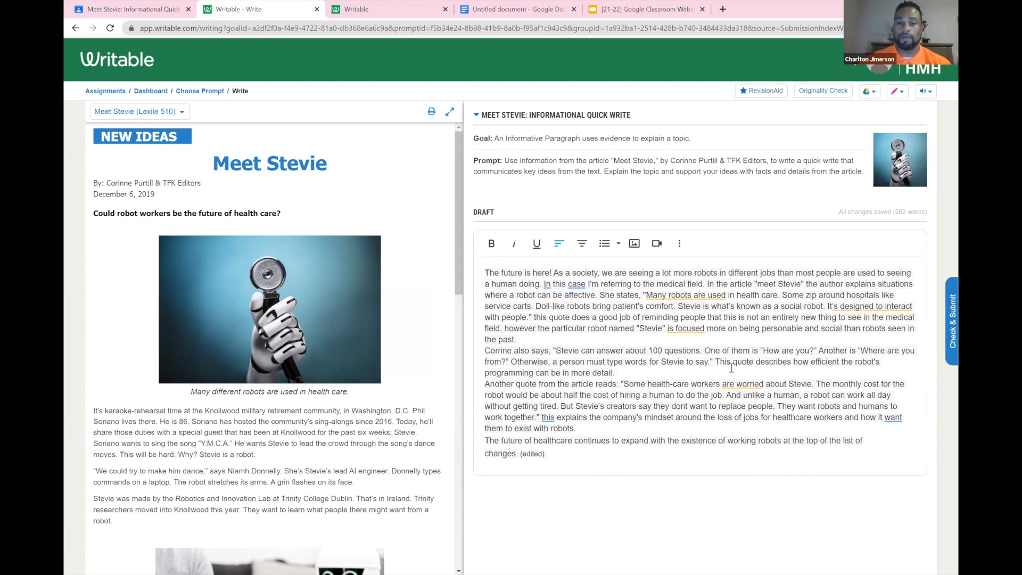
Examine the option for sending the draft to Google Docs and close it without creating a document
click(867, 94)
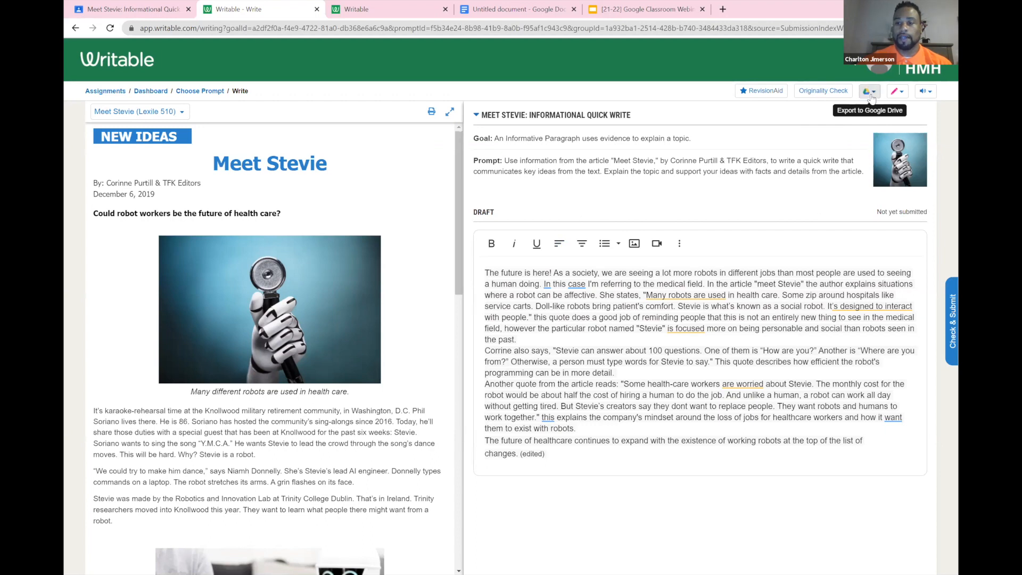
click(871, 94)
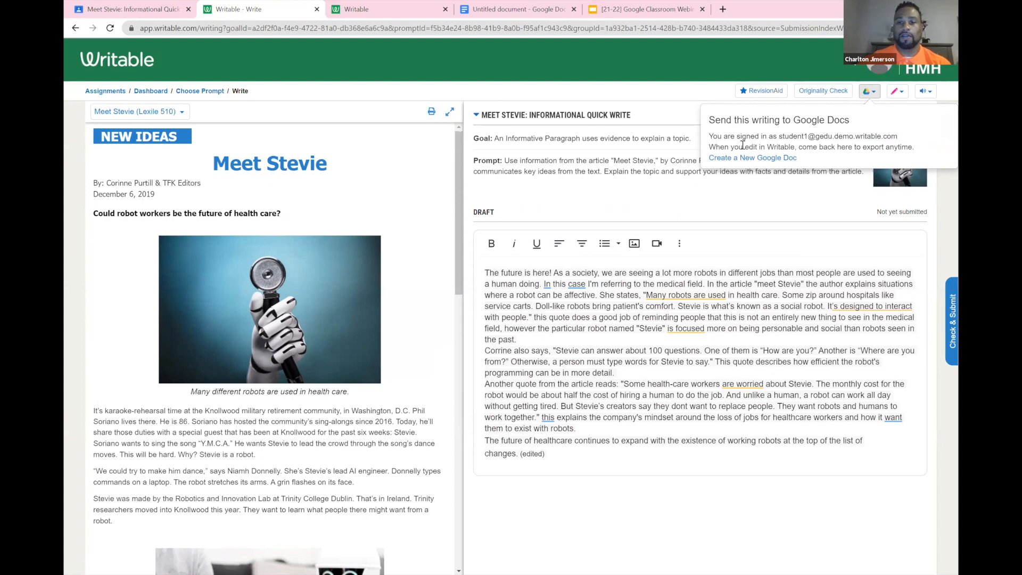
click(709, 92)
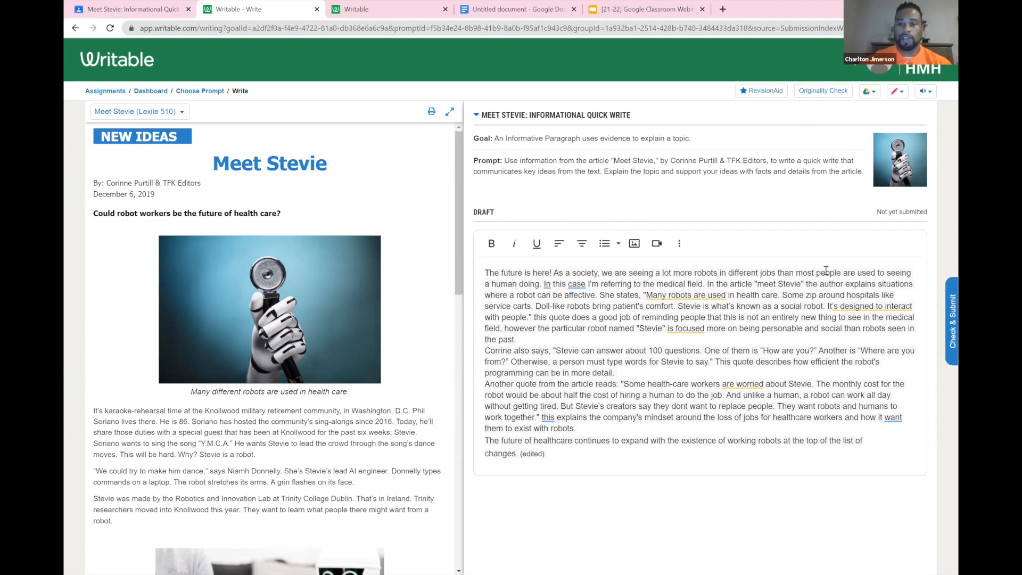
Submit the "Meet Stevie: Informational Quick Write" draft for checking and turn in the linked Google Classroom assignment
mouse_move(888, 306)
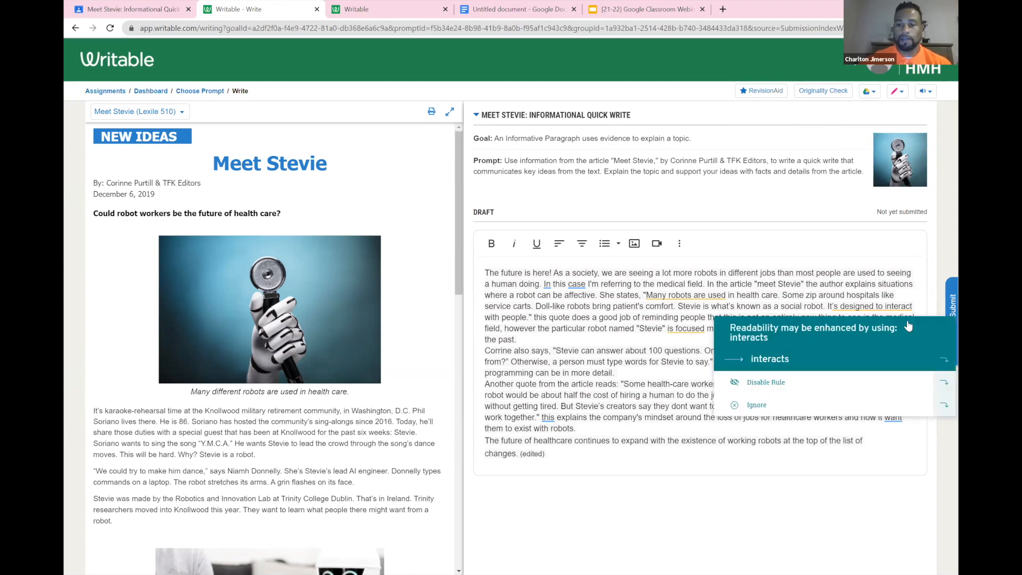
click(942, 300)
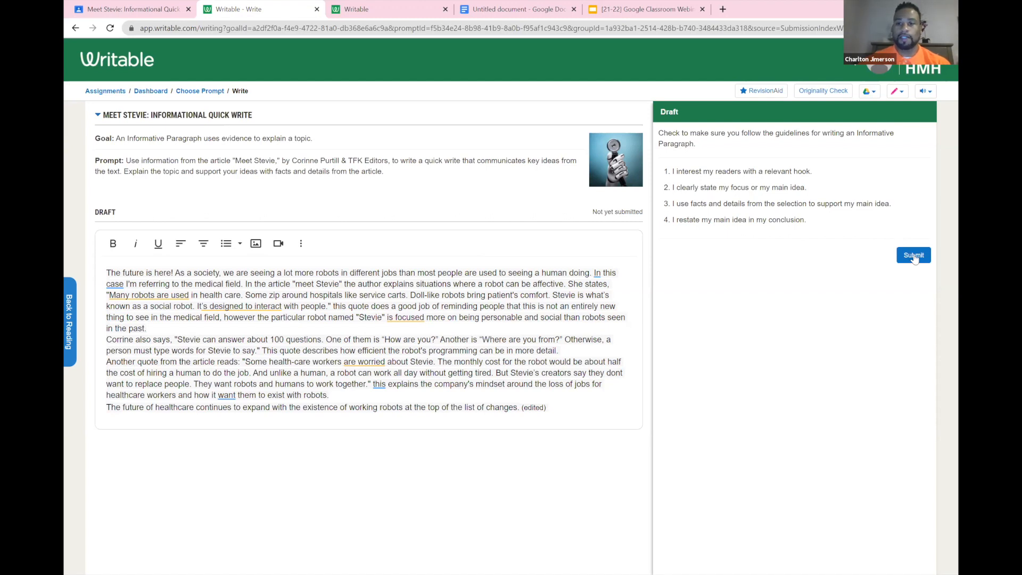
click(914, 256)
click(655, 151)
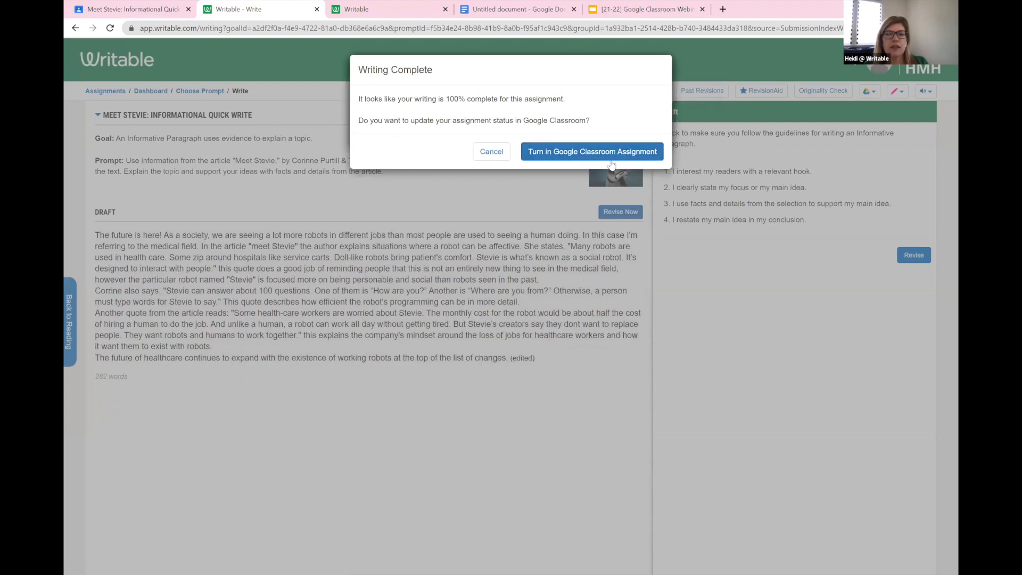
click(608, 156)
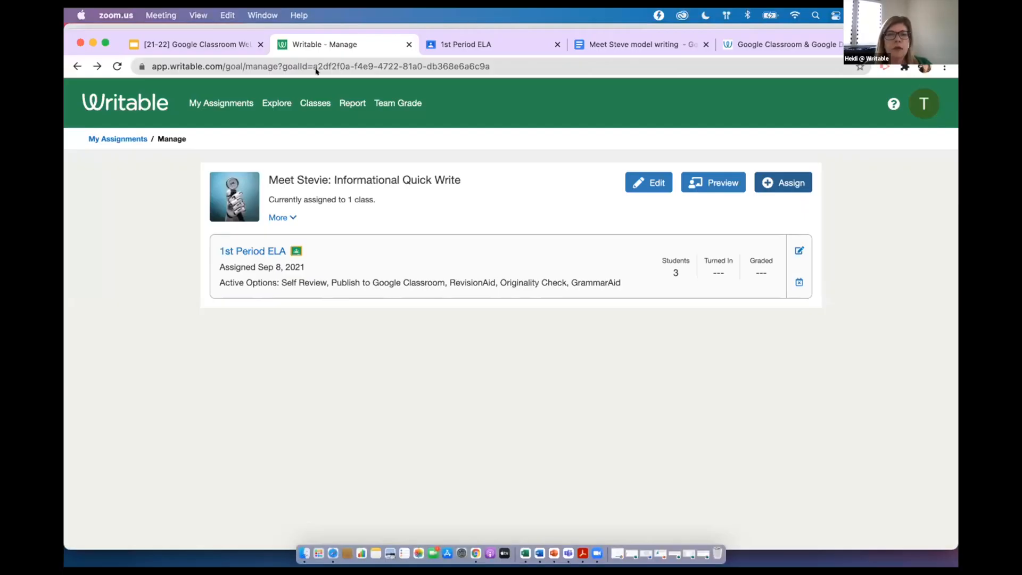
Open the teacher's My Assignments list in Writable and switch to the 1st Period ELA class in Google Classroom
click(120, 138)
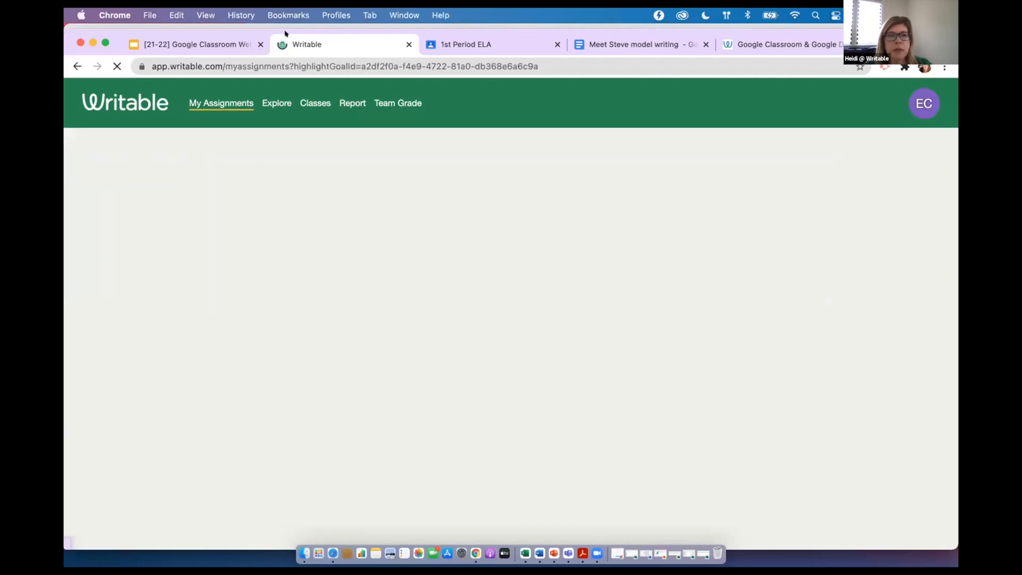
click(247, 105)
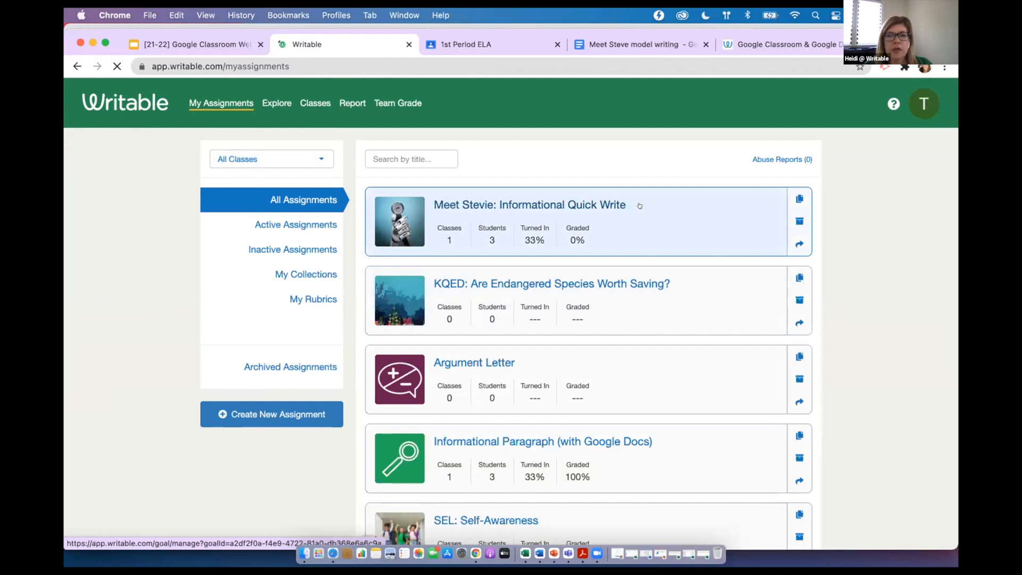
click(465, 43)
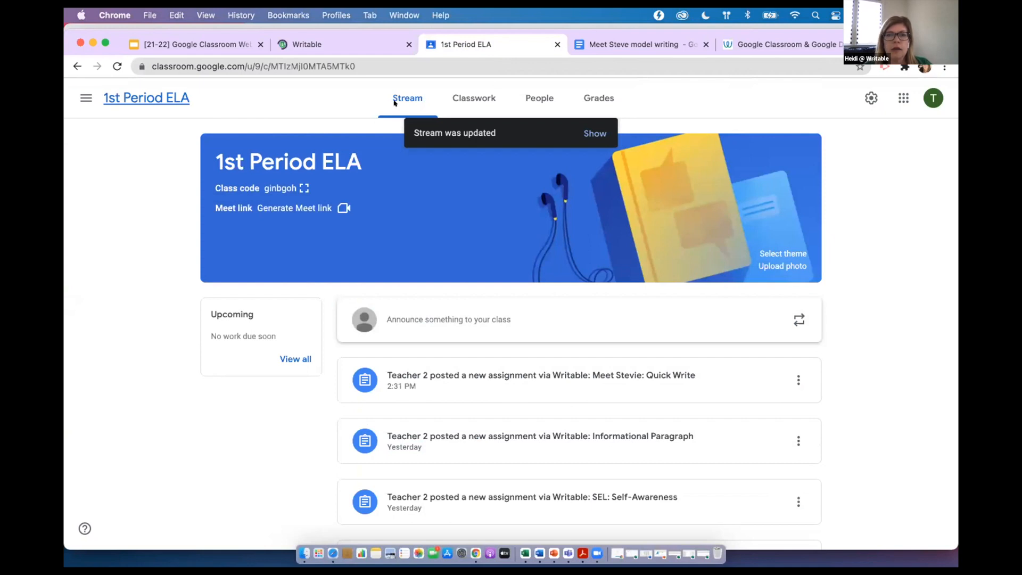
Look over the class's people, refresh its stream and open the "Meet Stevie: Informational Quick Write" post
click(467, 97)
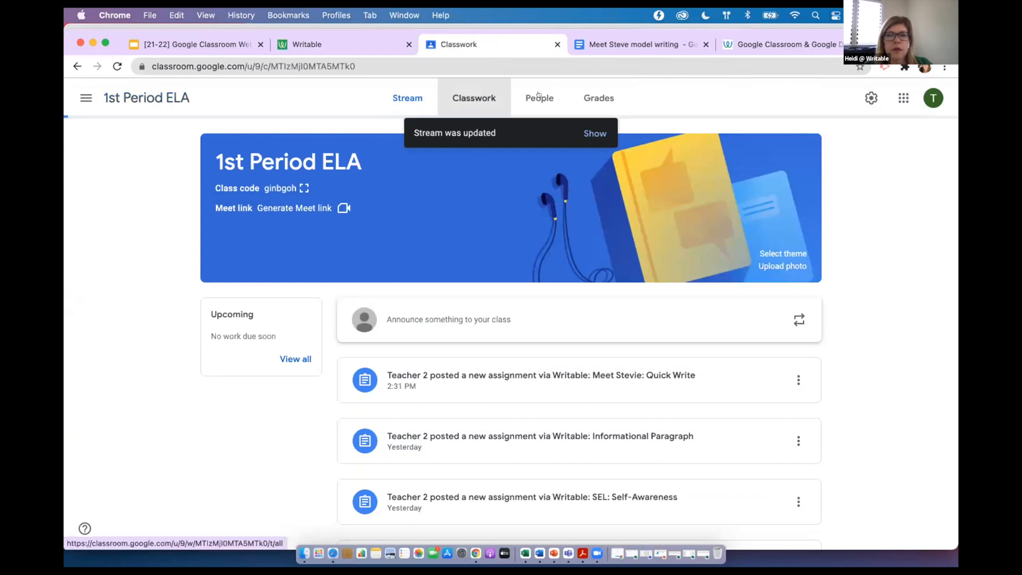
click(527, 124)
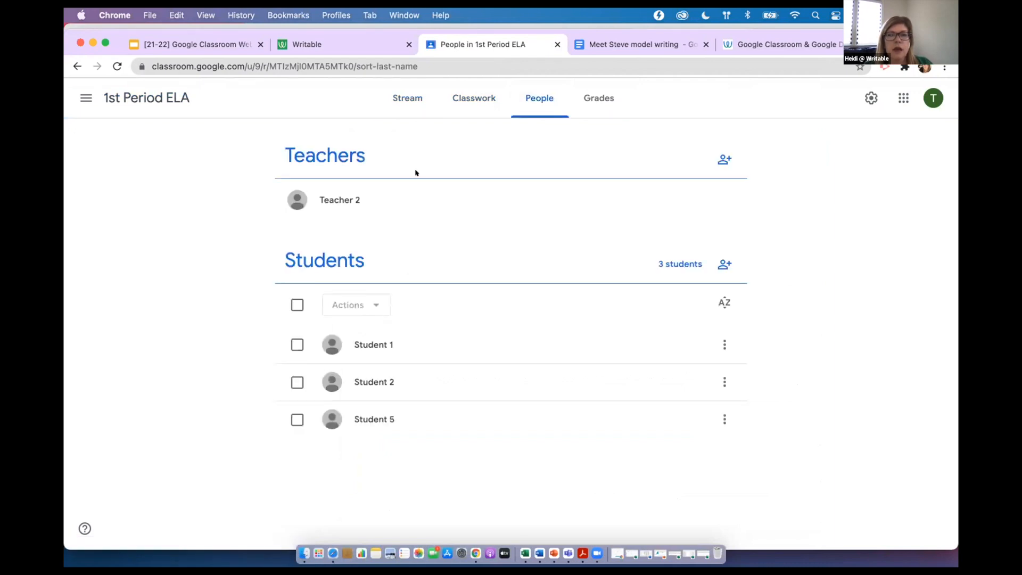
click(407, 101)
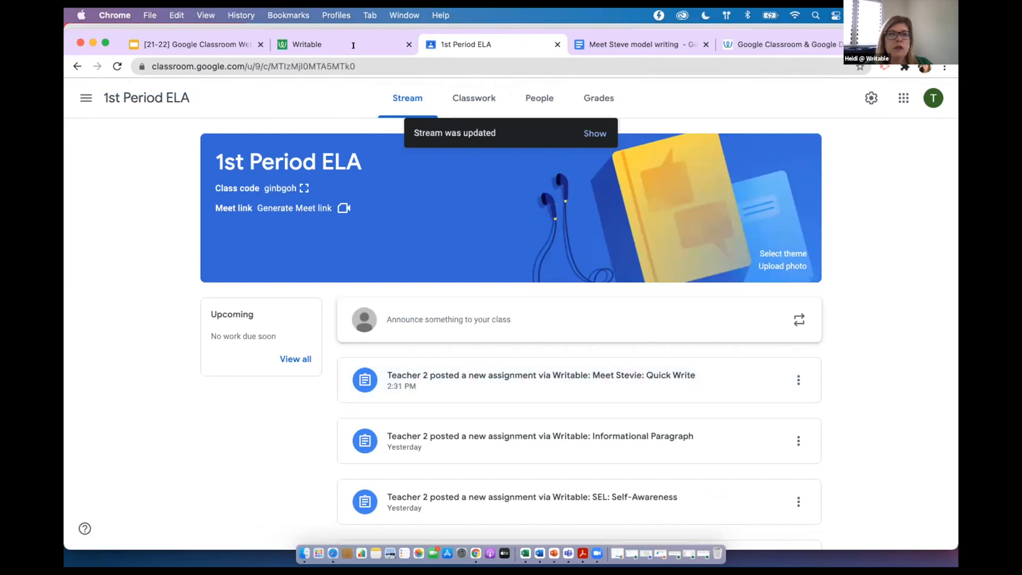
click(347, 61)
key(Return)
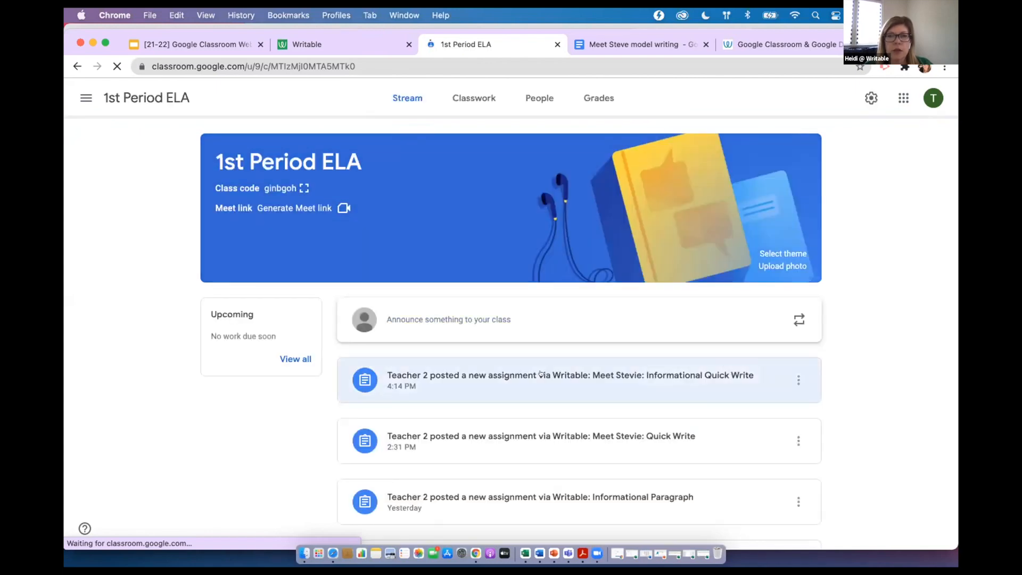
click(541, 373)
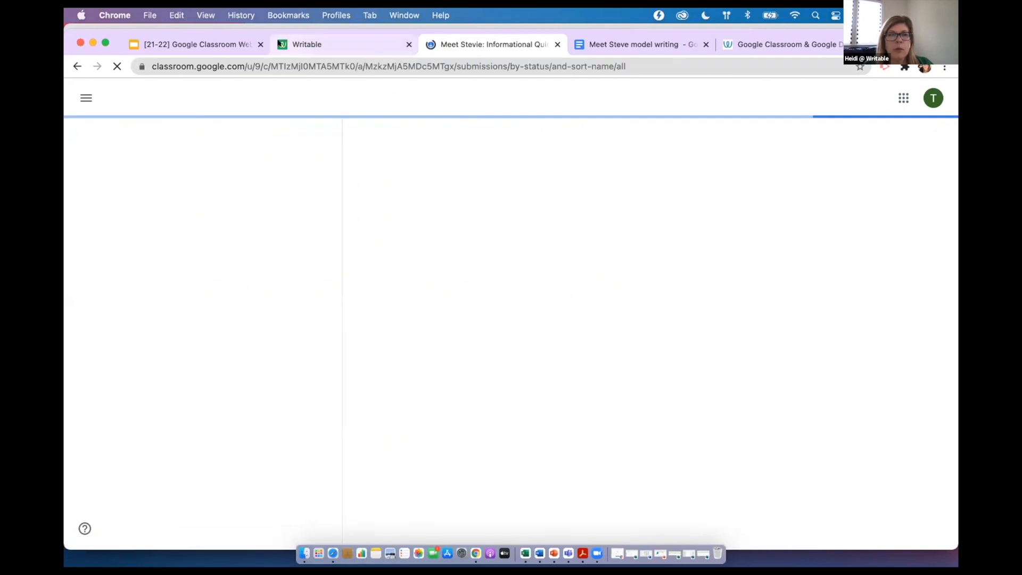
Back in Writable, open the 1st Period ELA dashboard of the "Meet Stevie: Informational Quick Write" assignment
click(284, 44)
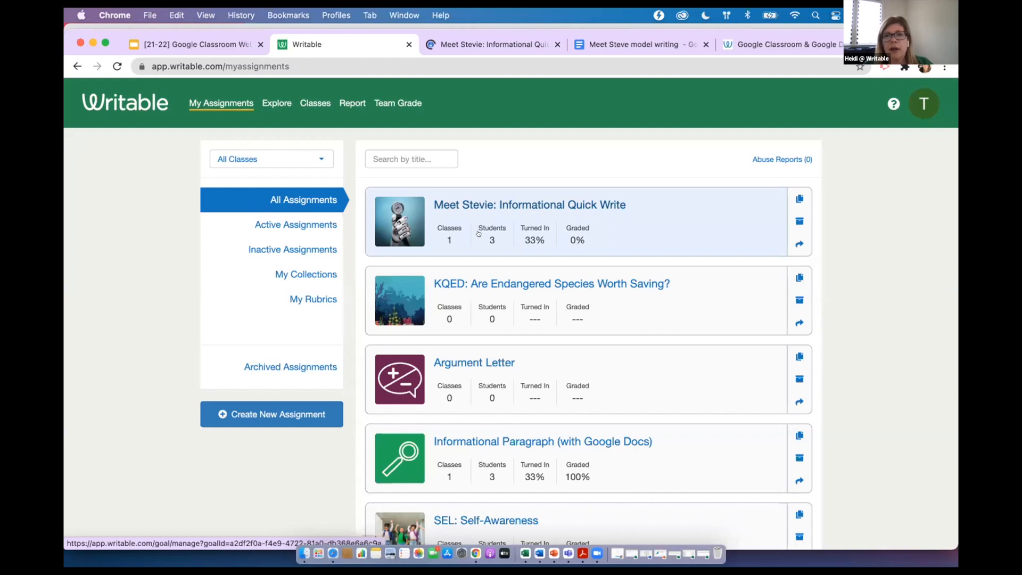
click(517, 213)
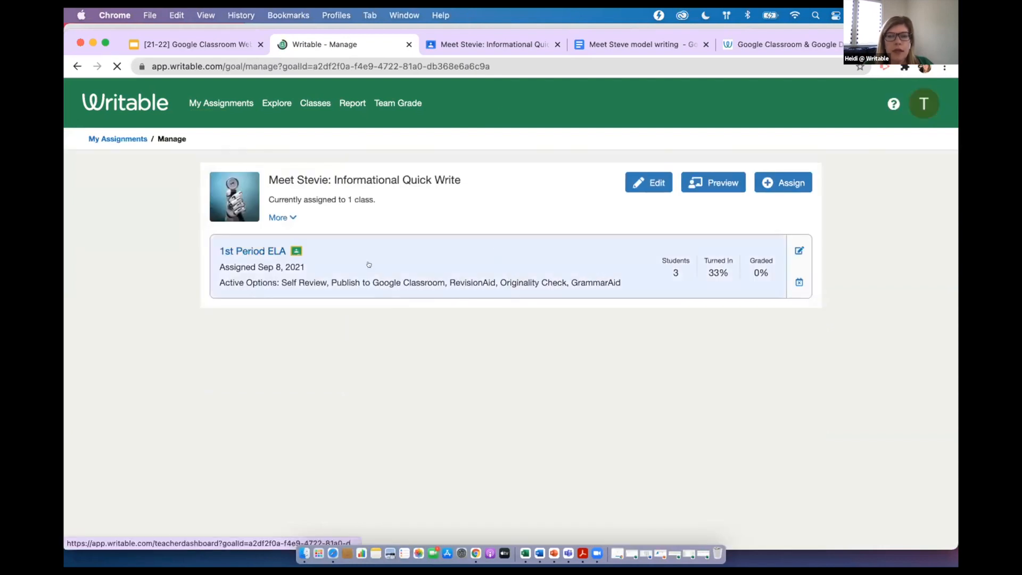
click(383, 231)
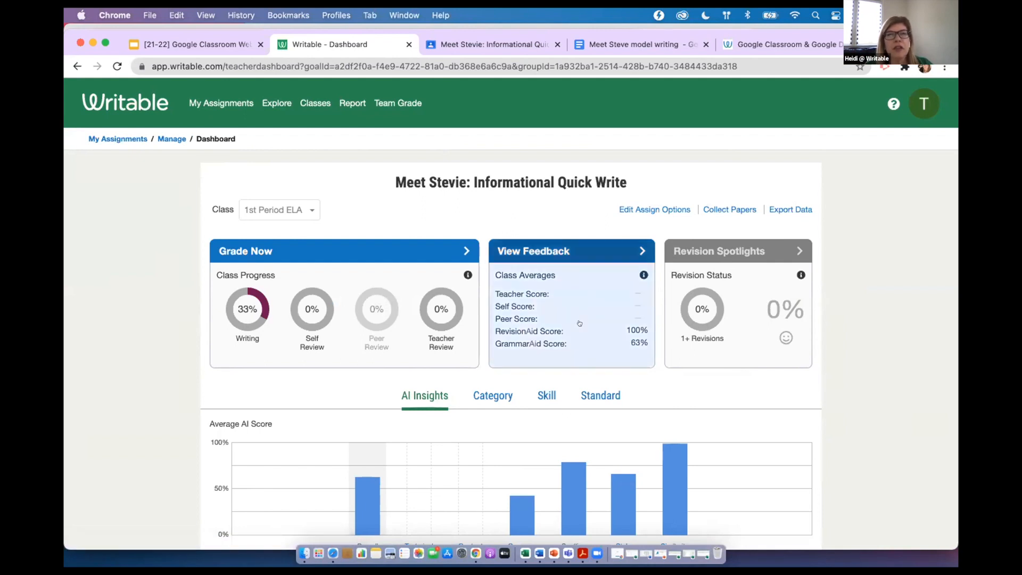
Review the dashboard's AI Insights for Grammar and open Student 1's last submission
scroll(596, 341, down, 3)
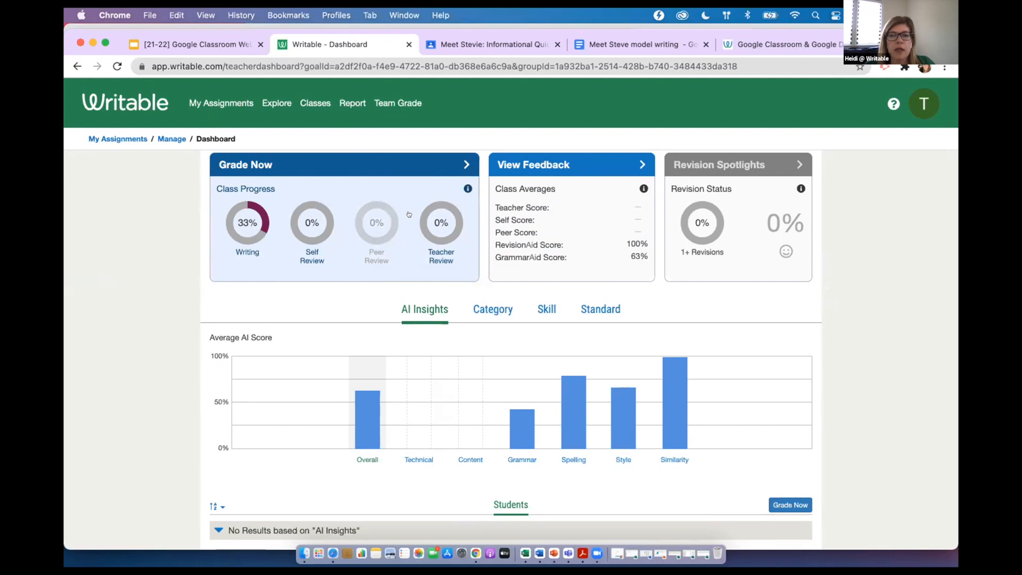
scroll(409, 214, down, 3)
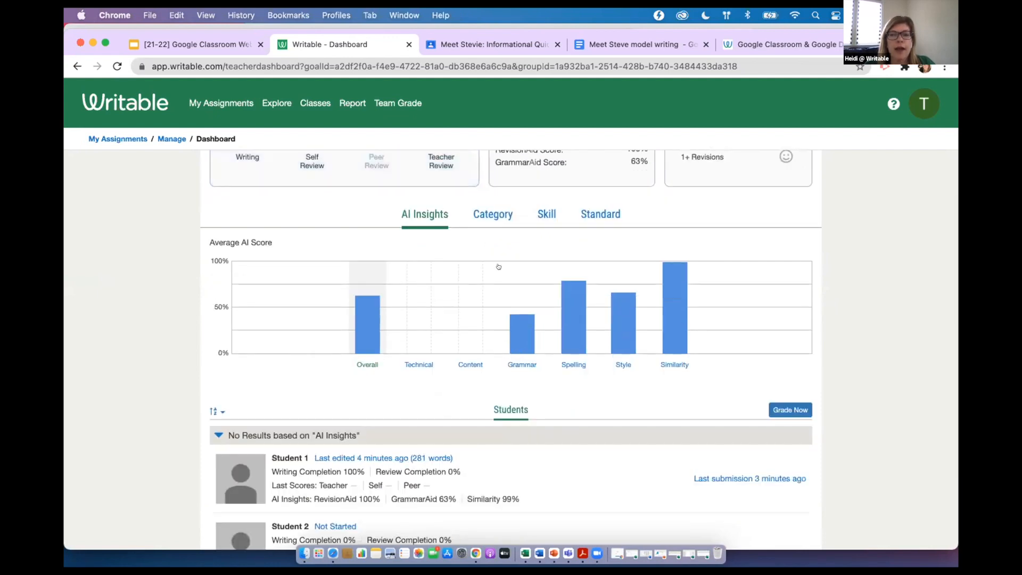
scroll(629, 351, down, 1)
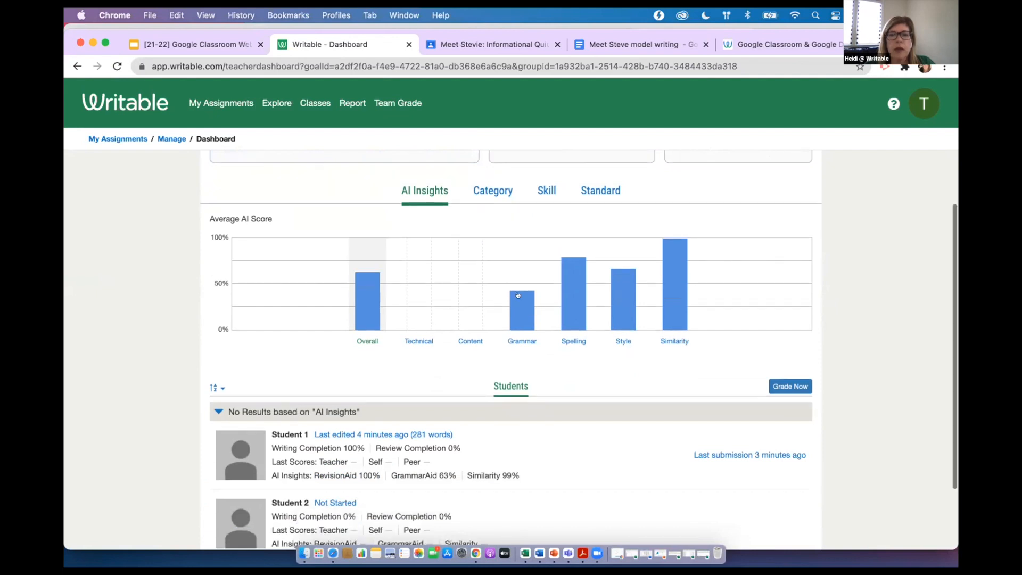
scroll(518, 303, down, 4)
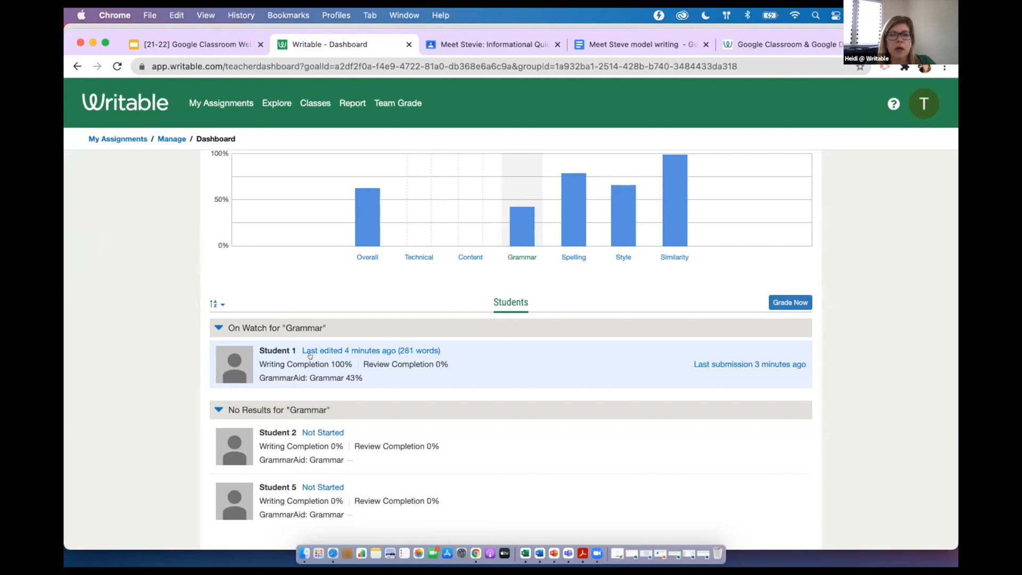
click(712, 366)
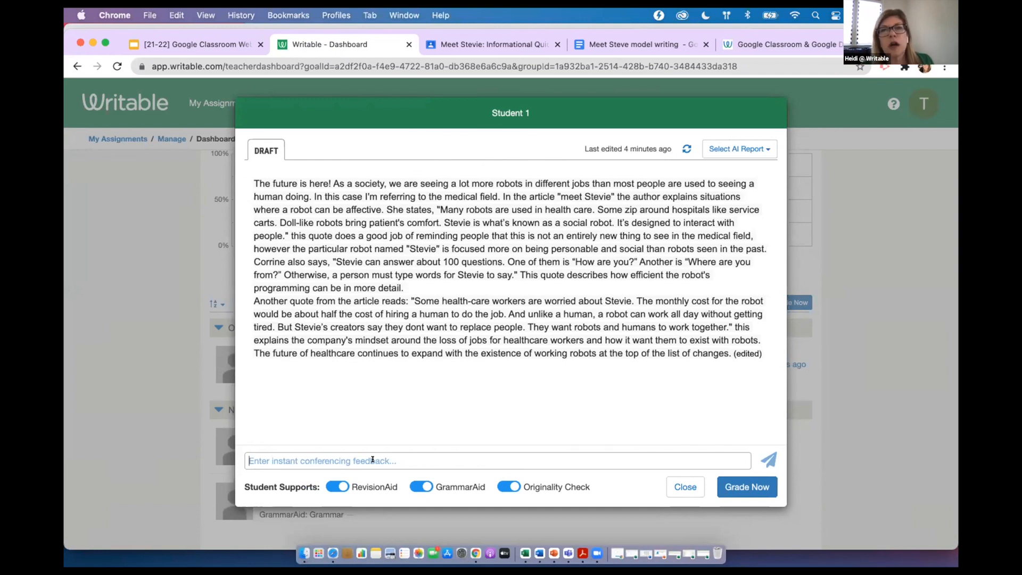
Send Student 1 the instant conferencing feedback "great job, keep up the good work!"
text(gerat job)
key(BackSpace)
key(BackSpace)
key(BackSpace)
key(BackSpace)
key(BackSpace)
key(BackSpace)
text(reat job)
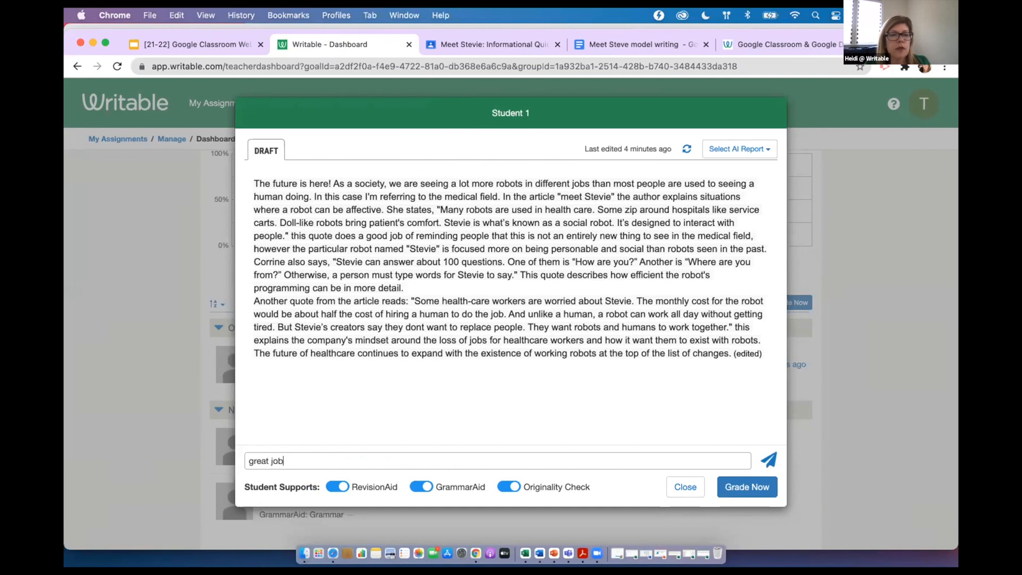
text(, keep up the good work!)
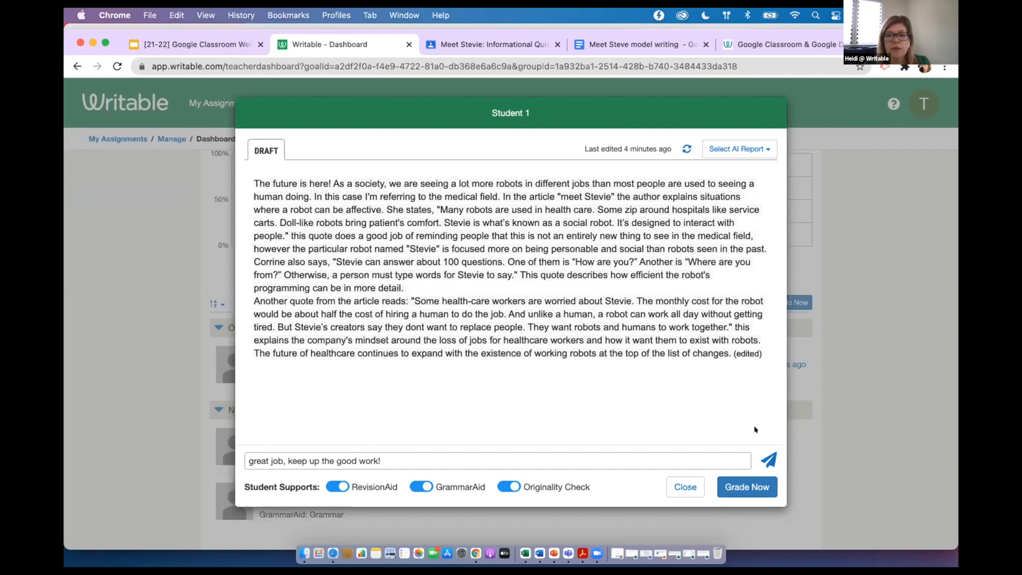
click(764, 457)
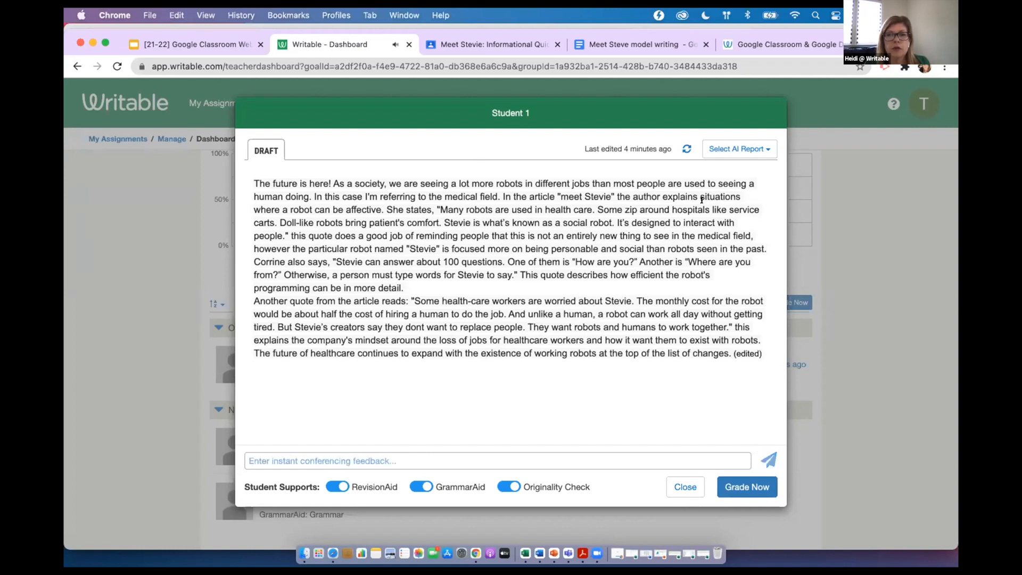
Examine the GrammarAid and Originality Check reports for Student 1's draft, closing each one
click(718, 150)
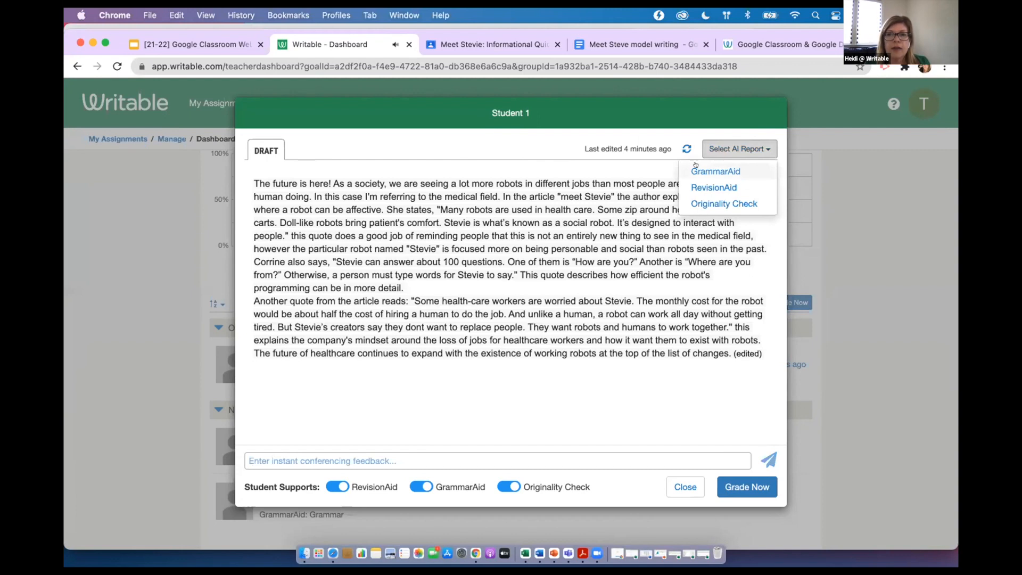
click(698, 169)
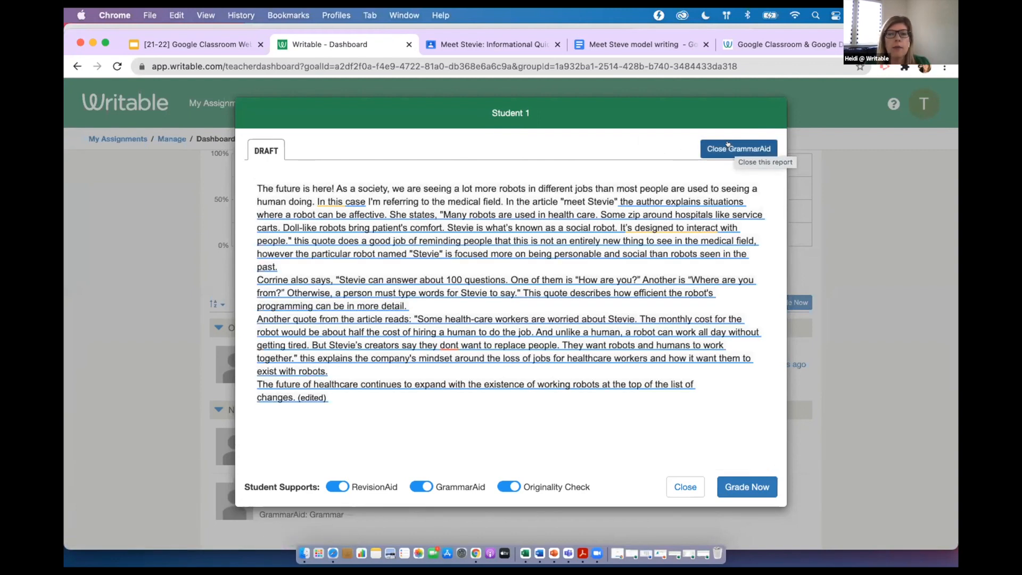
click(730, 146)
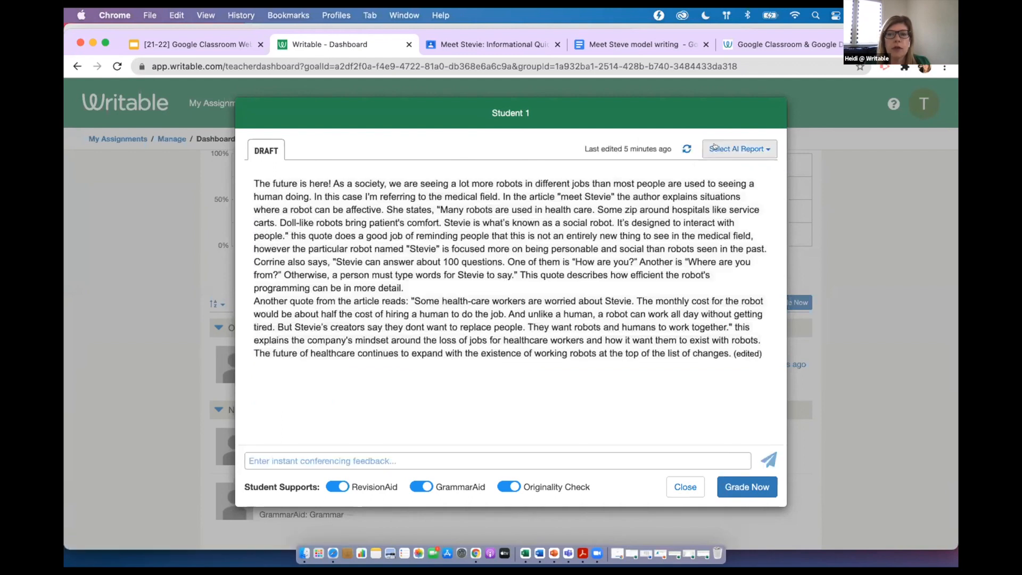
click(714, 148)
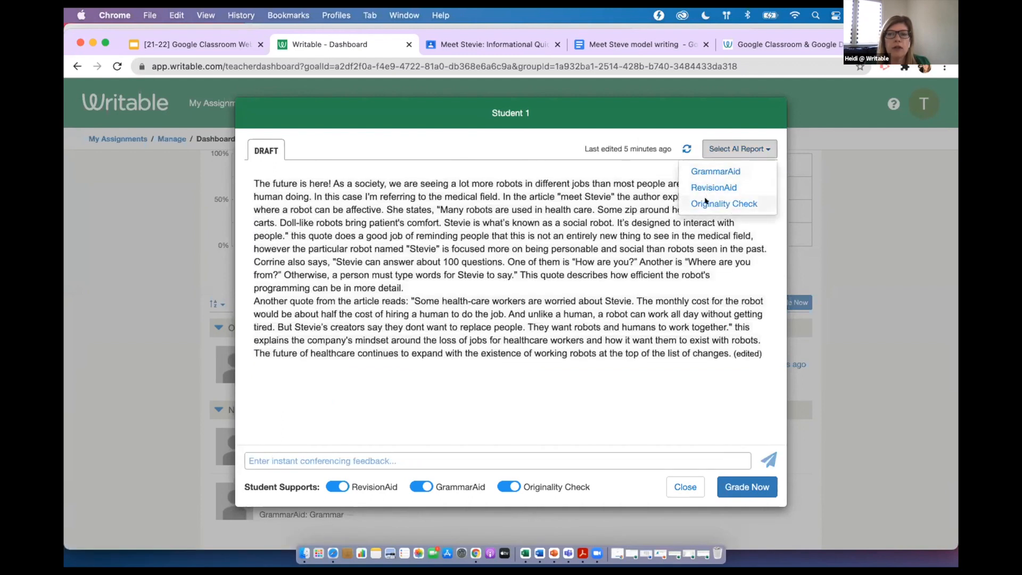
click(735, 203)
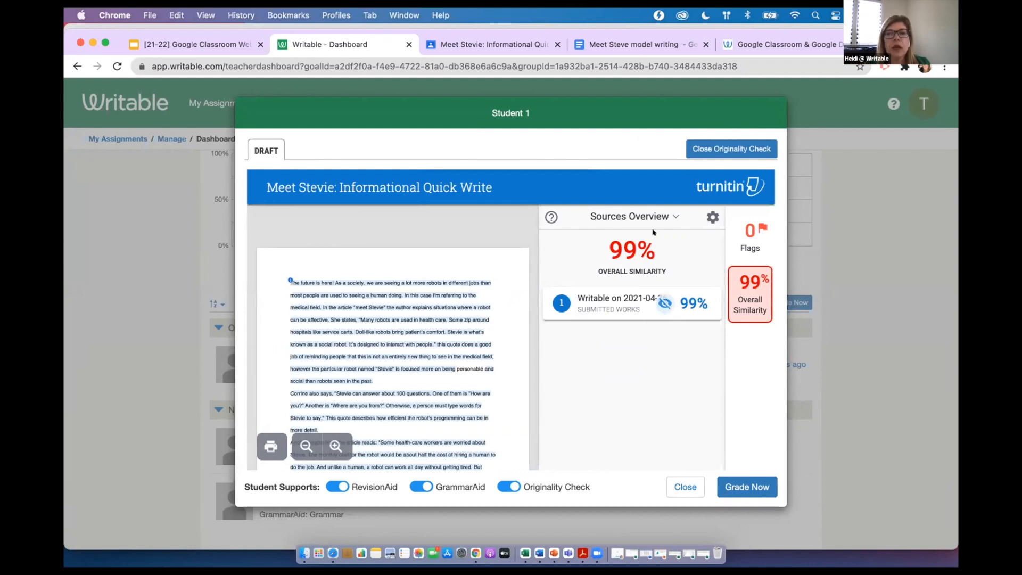
click(709, 149)
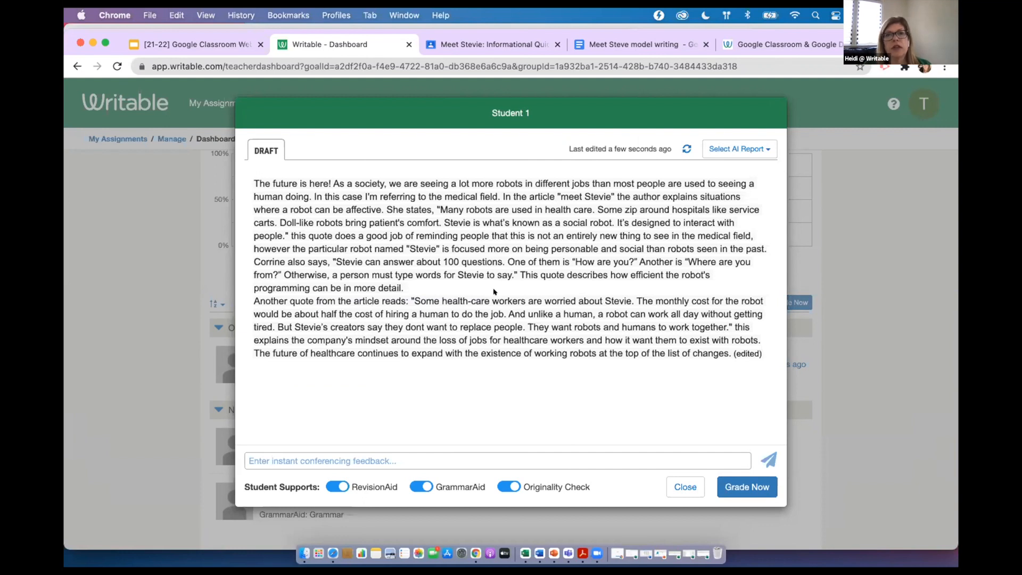
Start grading Student 1's draft, giving three stars for the relevant hook and two stars for the focus or main idea
click(738, 486)
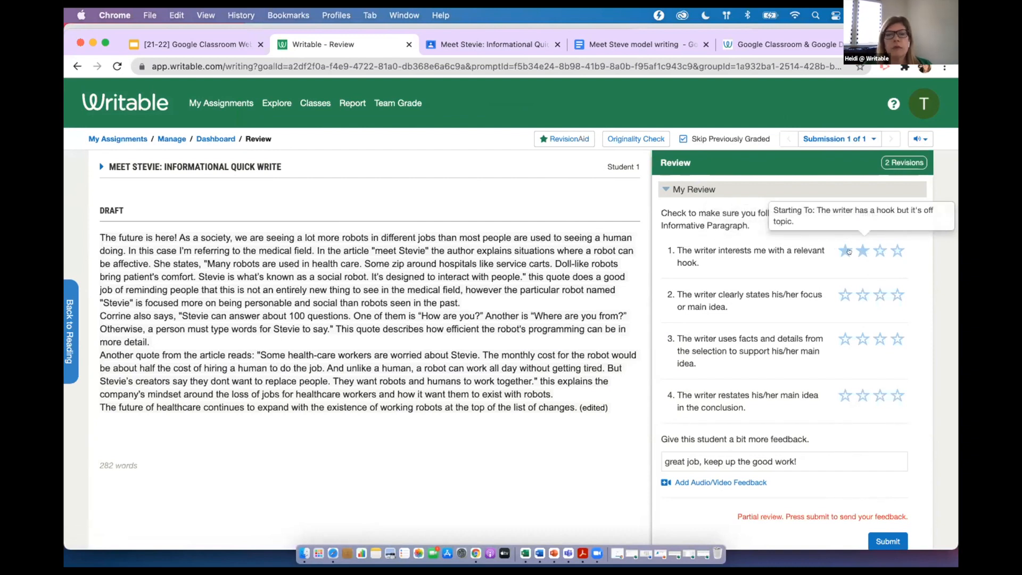
click(880, 250)
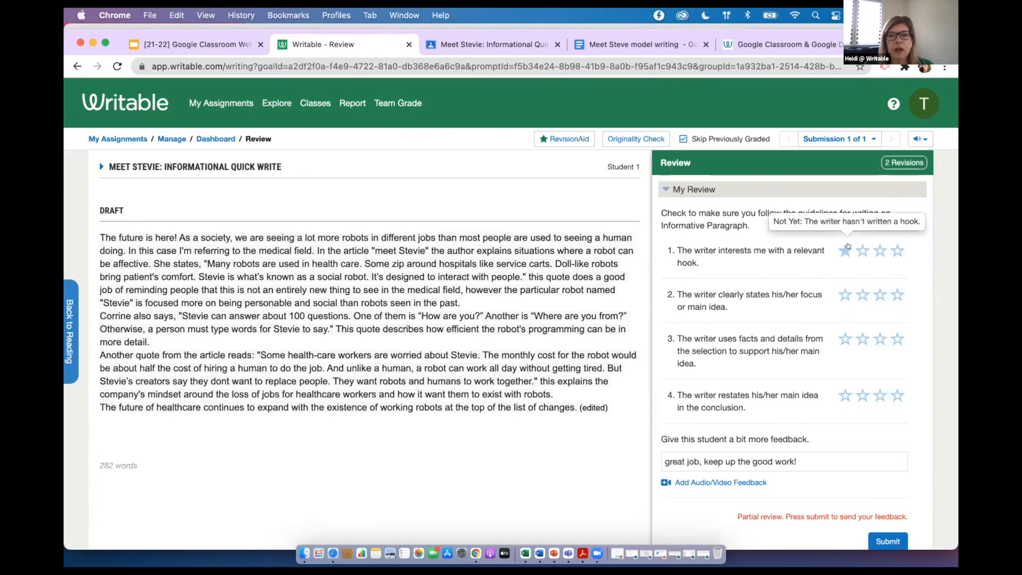
click(880, 251)
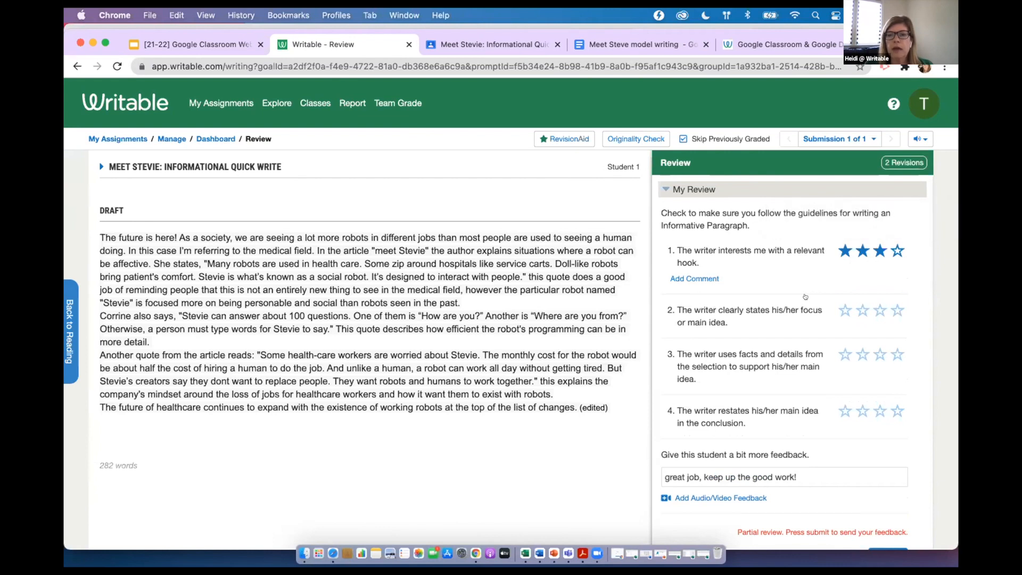
click(862, 310)
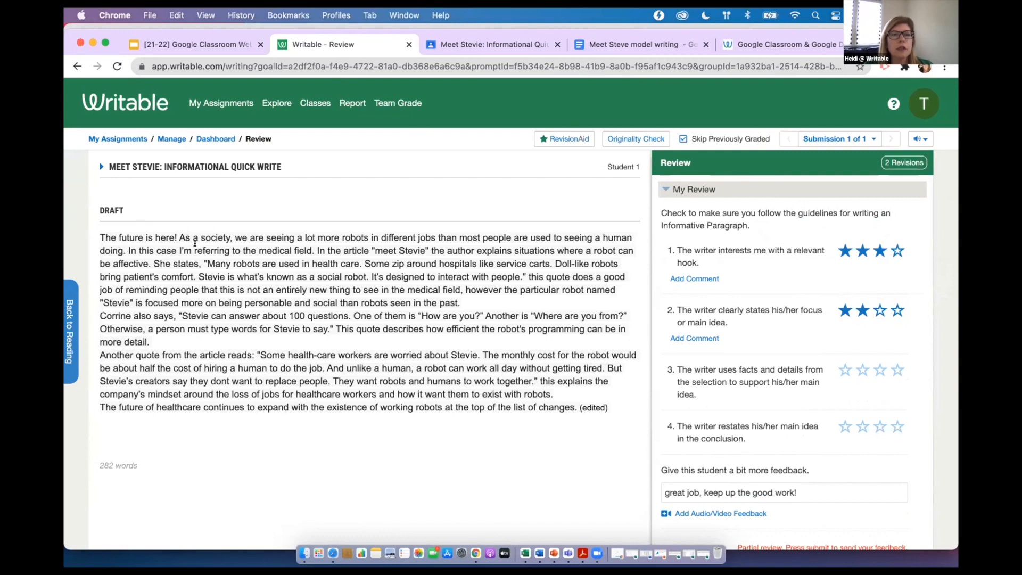
Highlight the "As a society" sentence for criterion 2, focus or main idea, with the comment "can you clarify your main idea"
drag(177, 235, 128, 251)
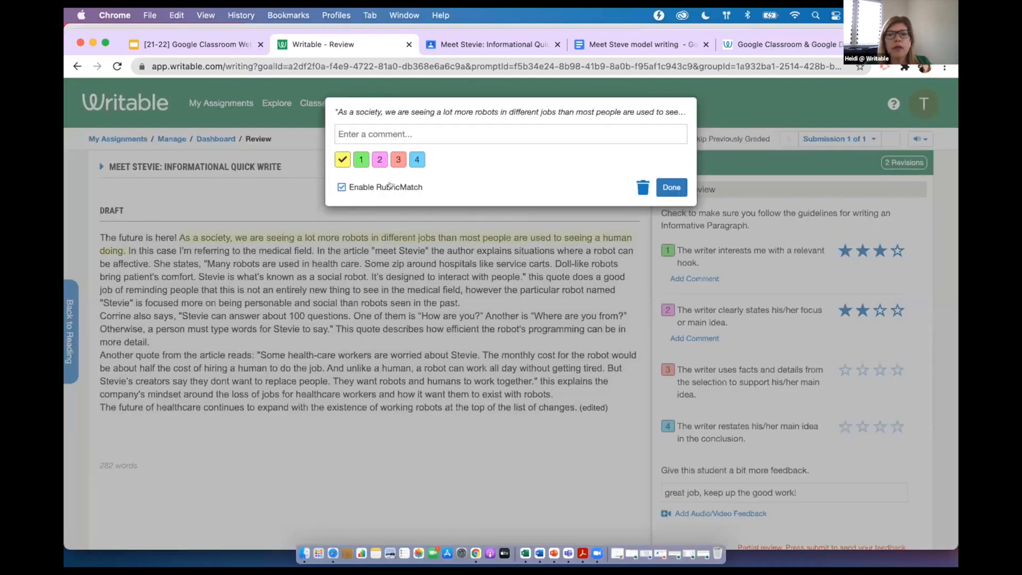
click(378, 158)
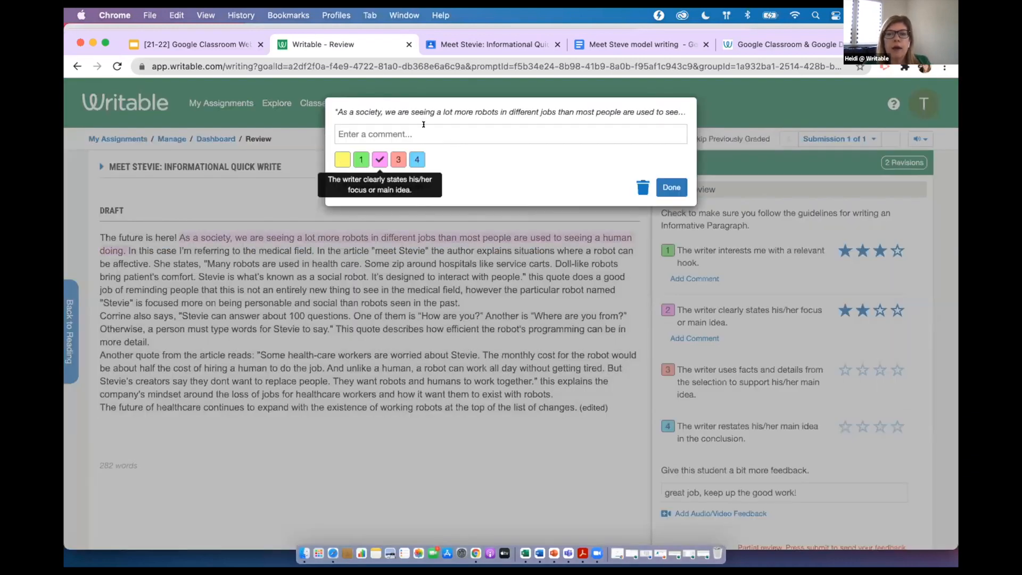
text(can you clarify your main idea)
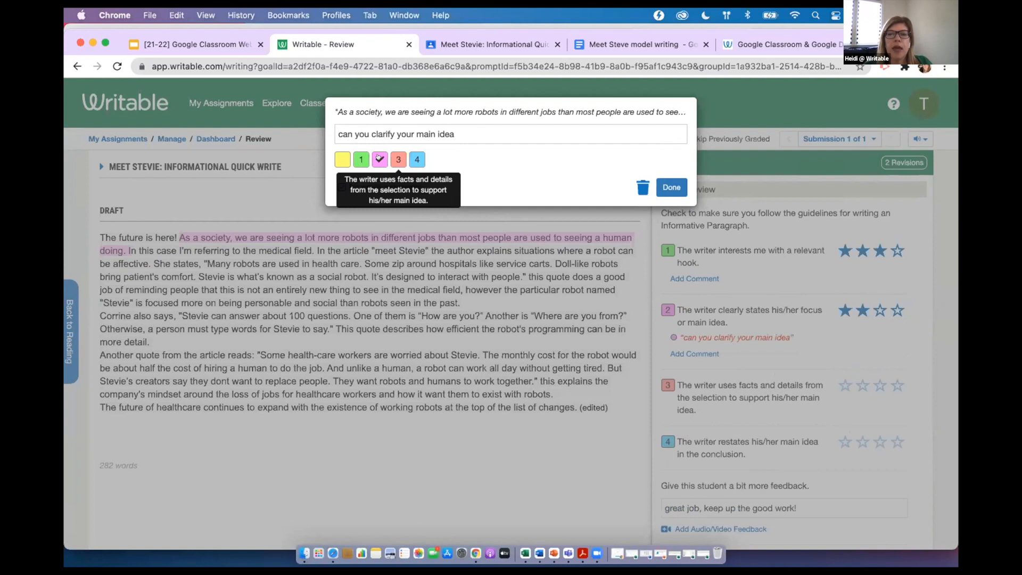
click(667, 185)
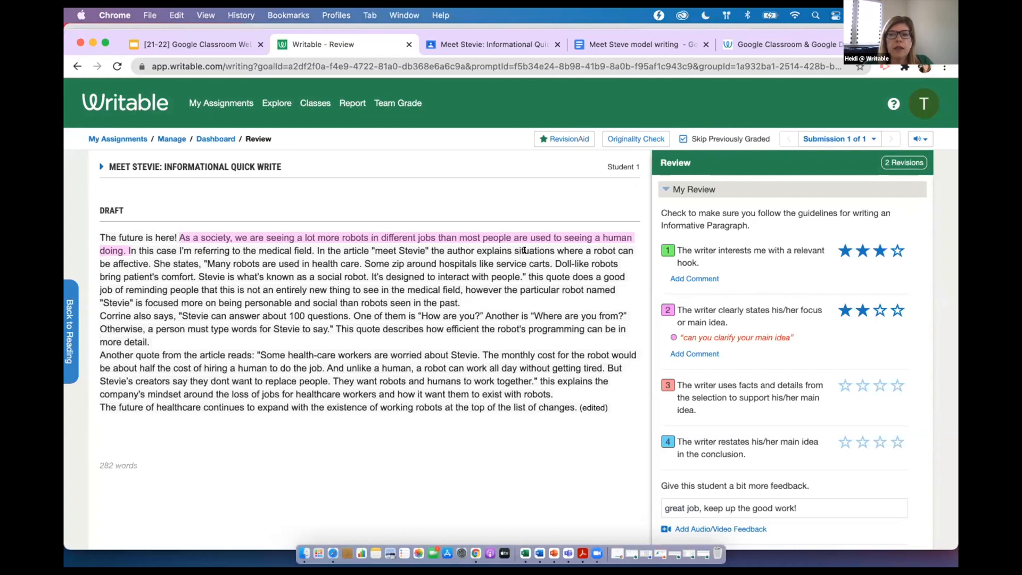
Give the draft two stars for using facts and details from the selection
mouse_move(512, 233)
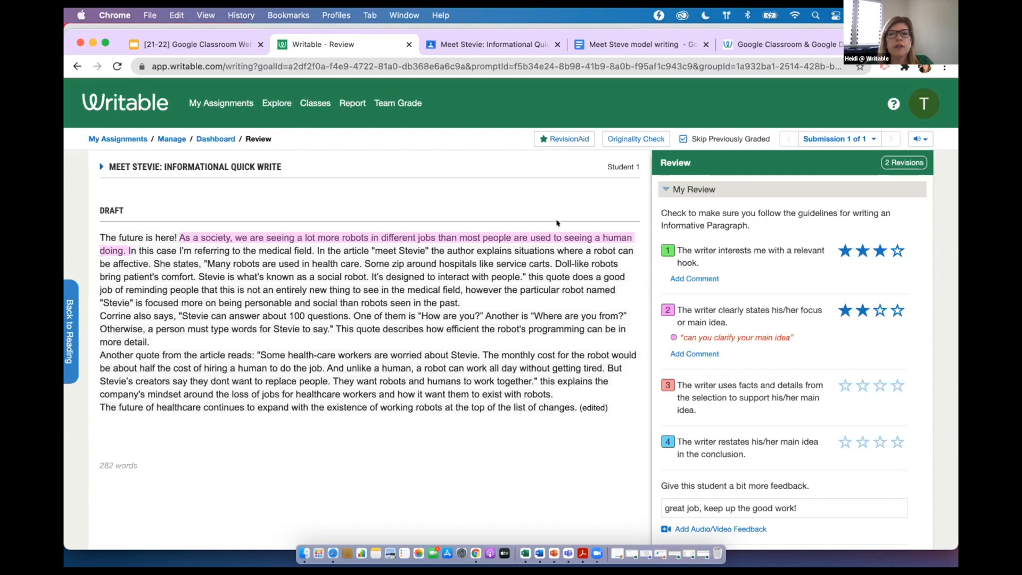
mouse_move(555, 234)
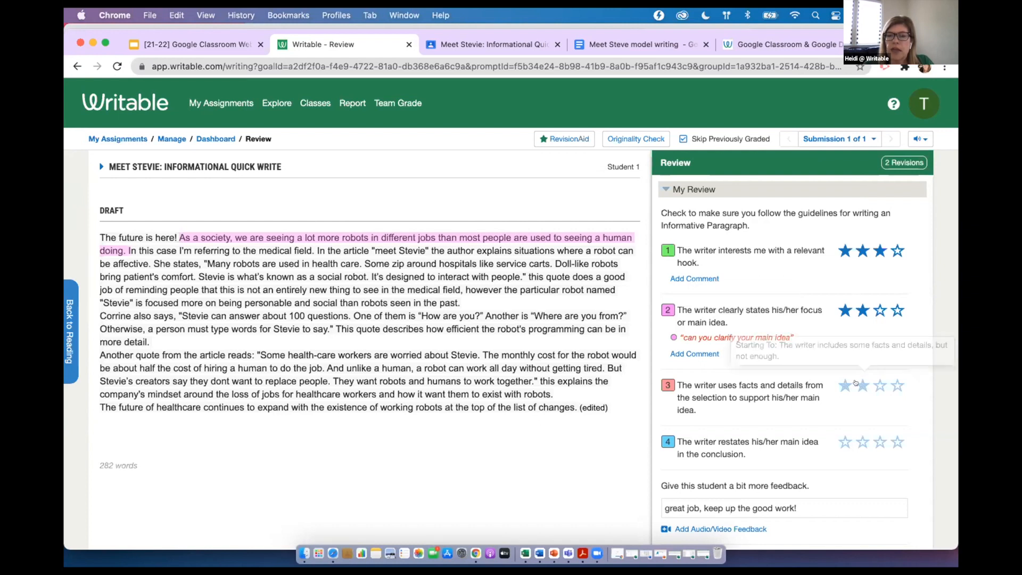
click(856, 383)
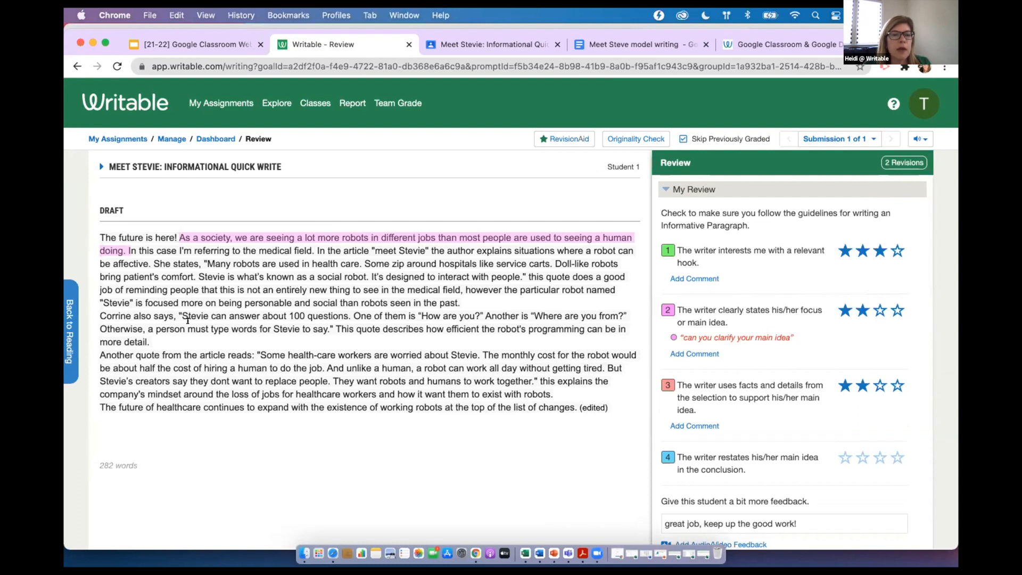
Comment on the "Stevie can answer" passage under criterion 3: "I love how many details you have- can you cut them down and focus your evidence?"
drag(181, 314, 152, 343)
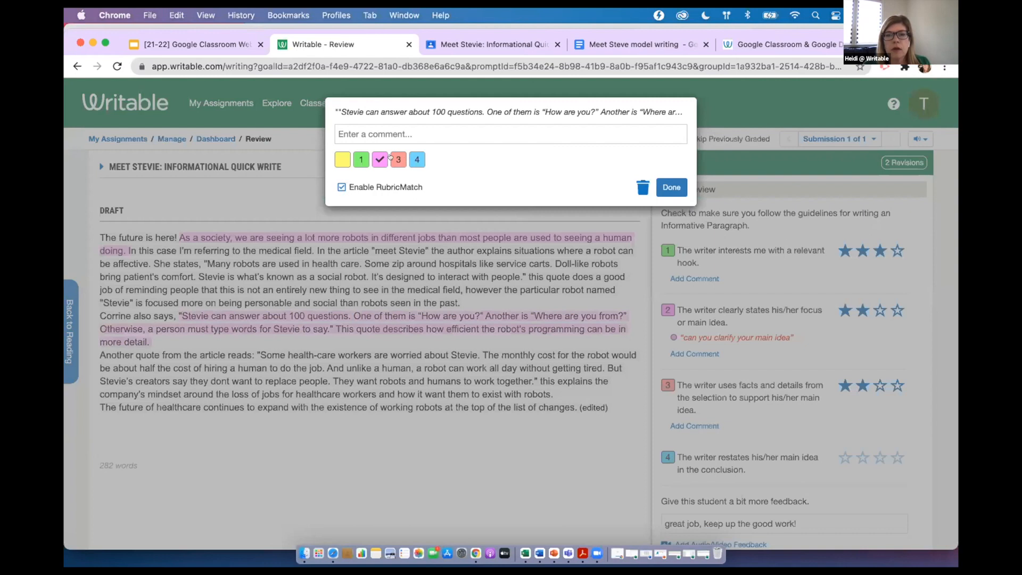
click(398, 159)
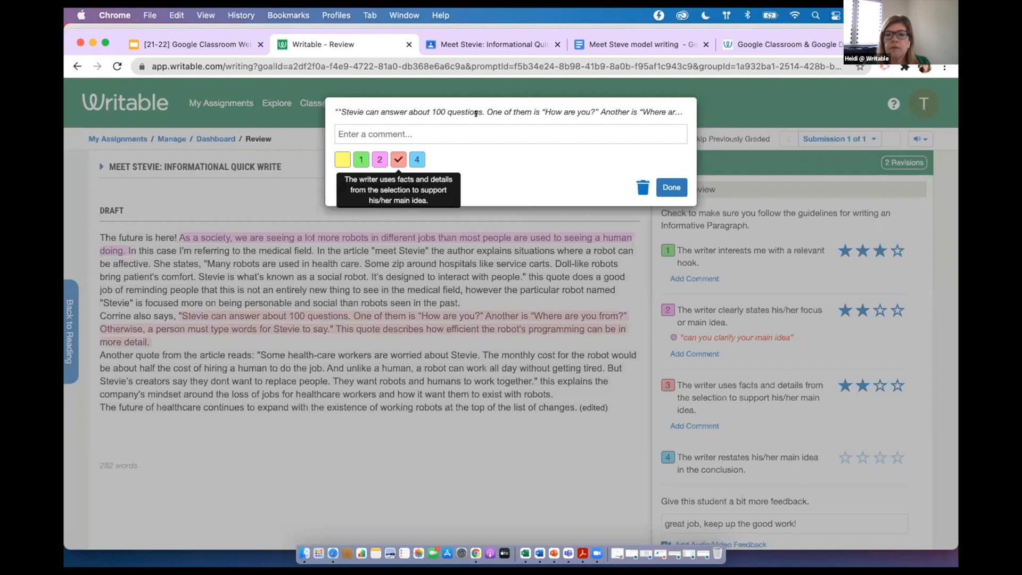
click(436, 133)
text(I lov)
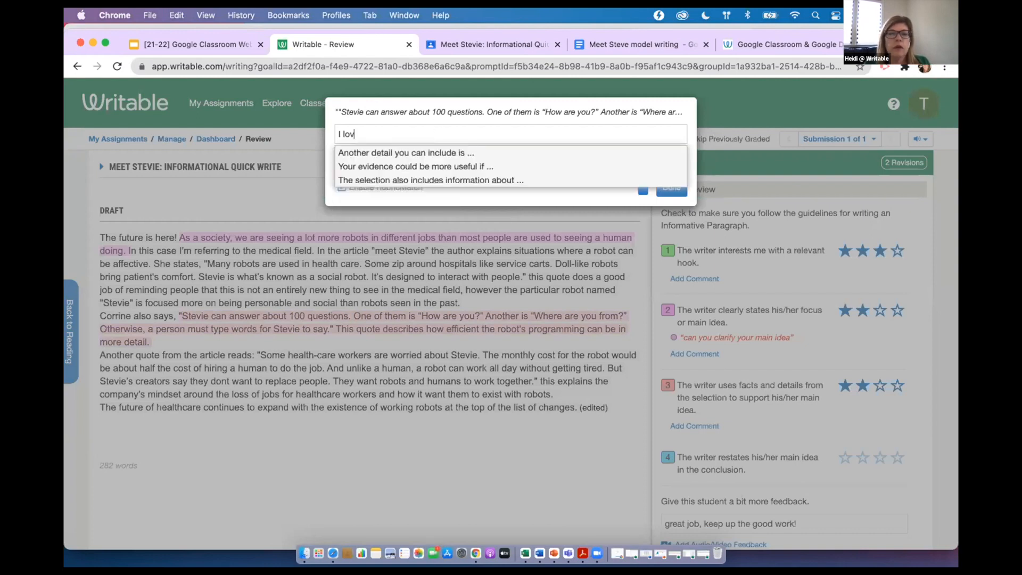
text(e how many details you have- can yo)
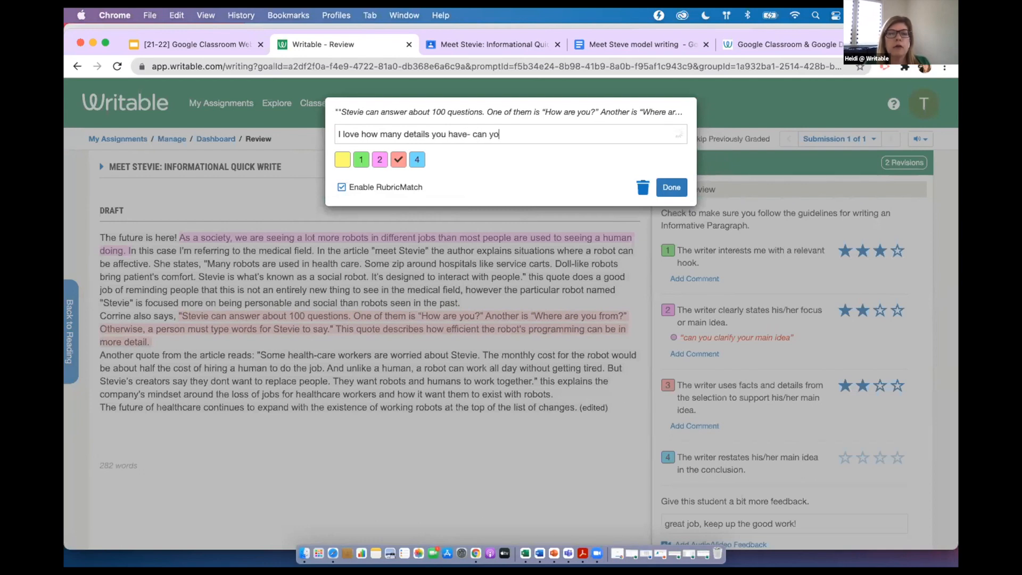
text(u )
text(cut them )
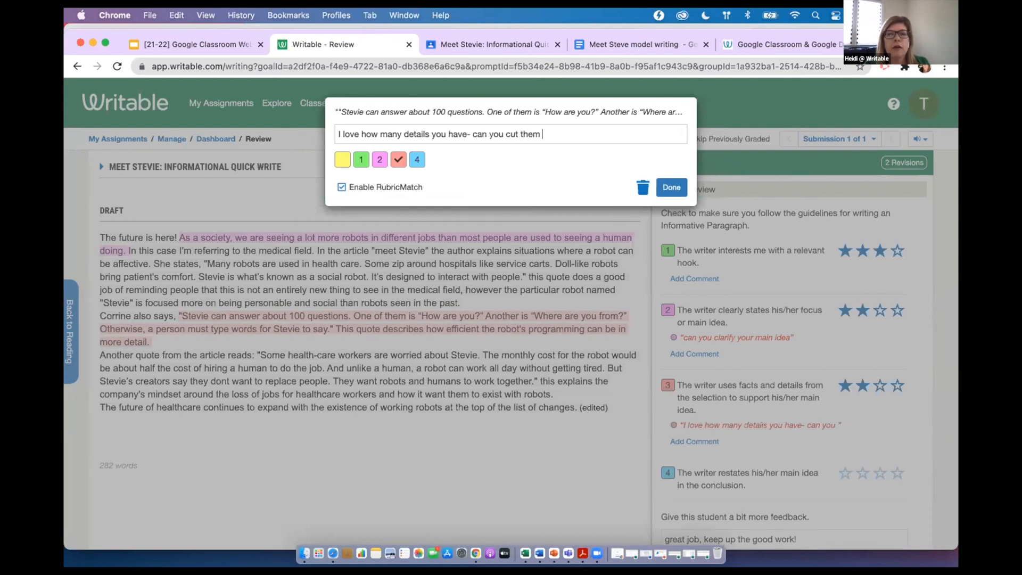
text(down and focus your)
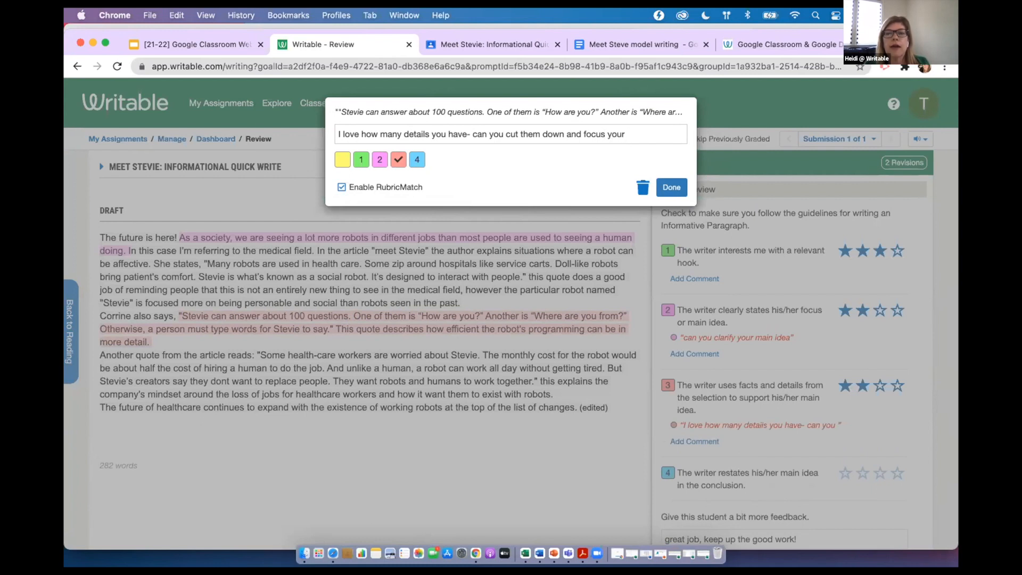
text( evidence?)
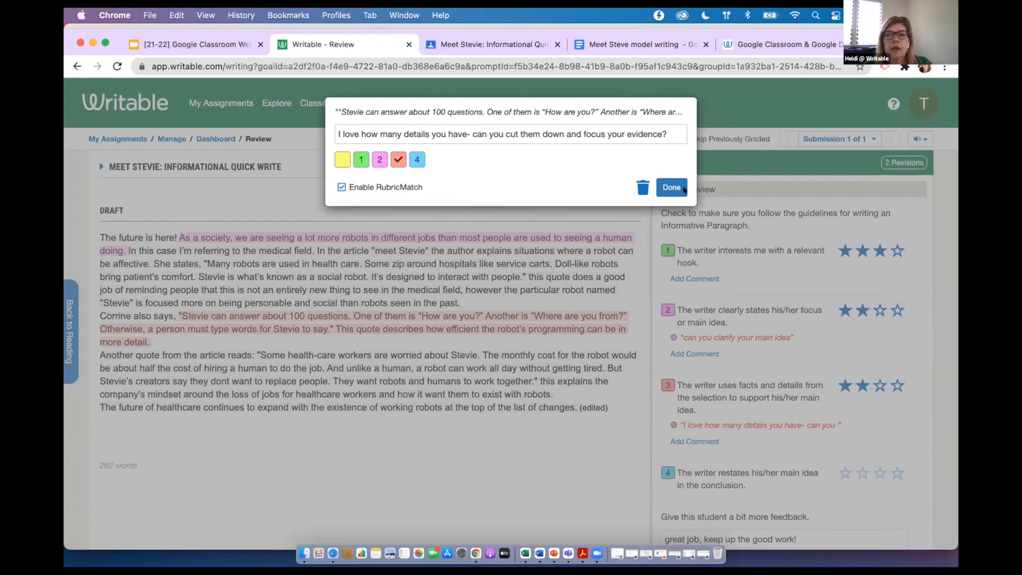
click(684, 189)
scroll(792, 320, down, 1)
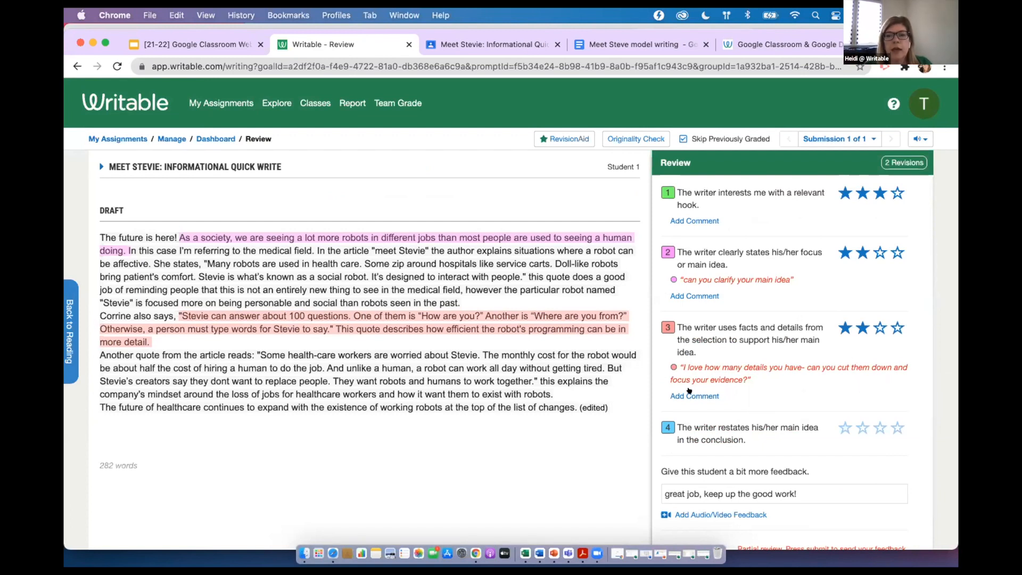
click(691, 394)
text(evidence)
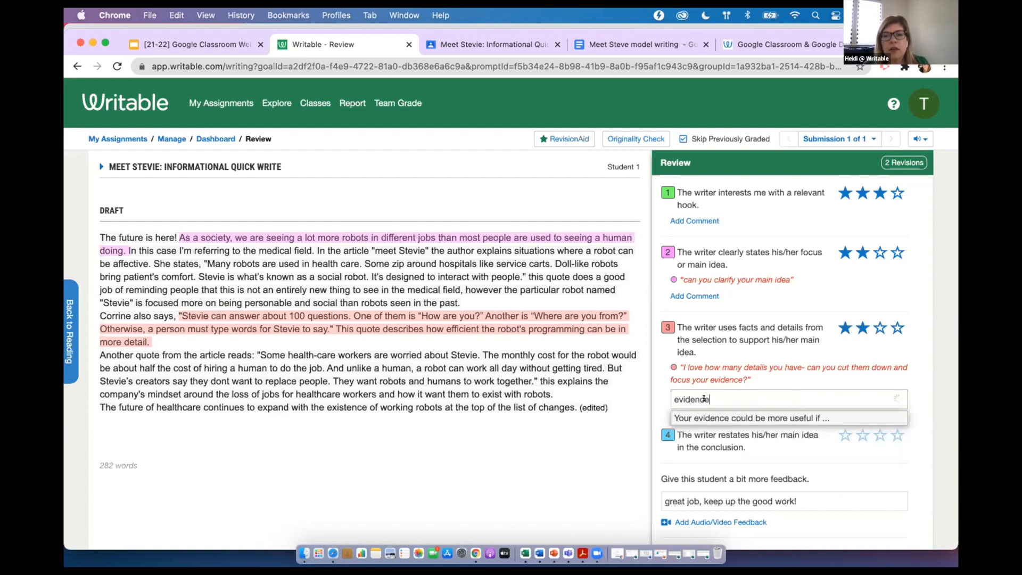
drag(714, 392, 643, 394)
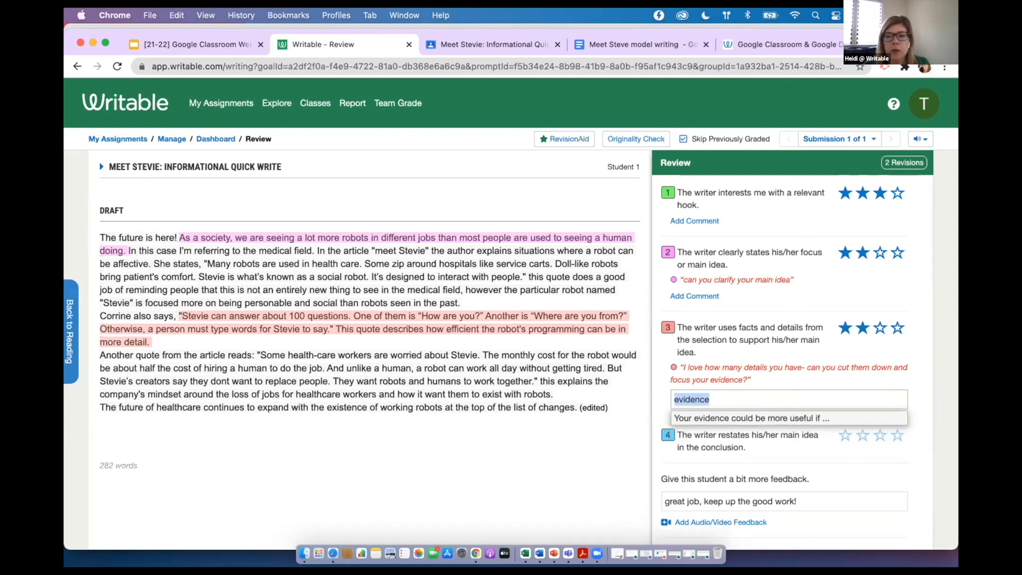
key(BackSpace)
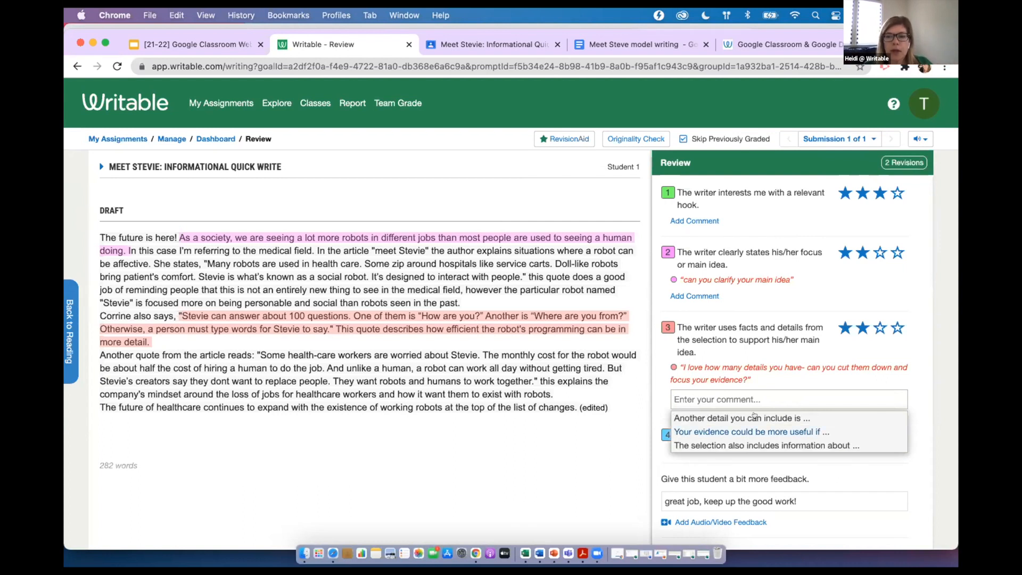
click(755, 332)
Give three stars for restating the main idea in the conclusion, and record and save a video feedback message
scroll(755, 332, down, 1)
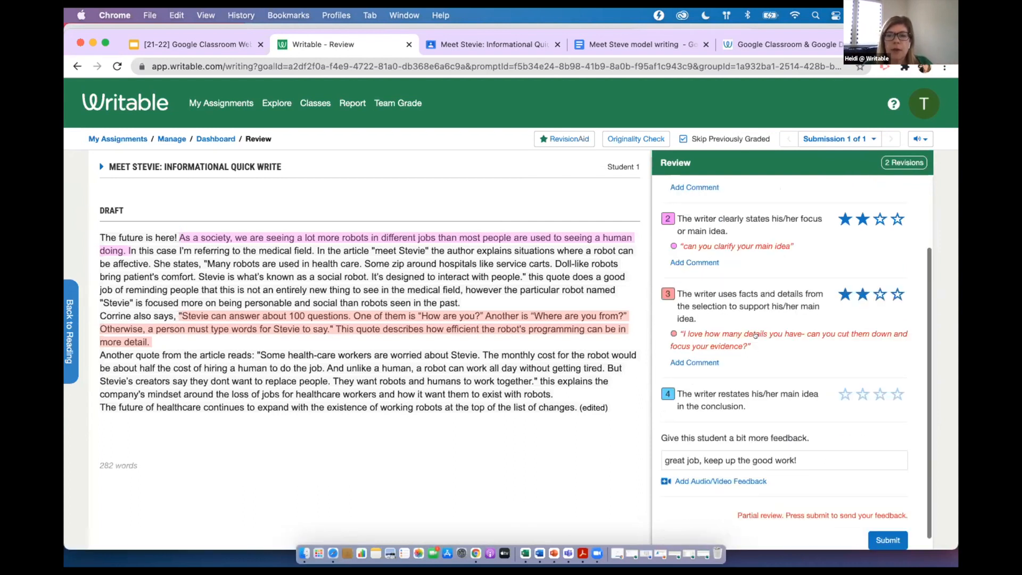
click(877, 395)
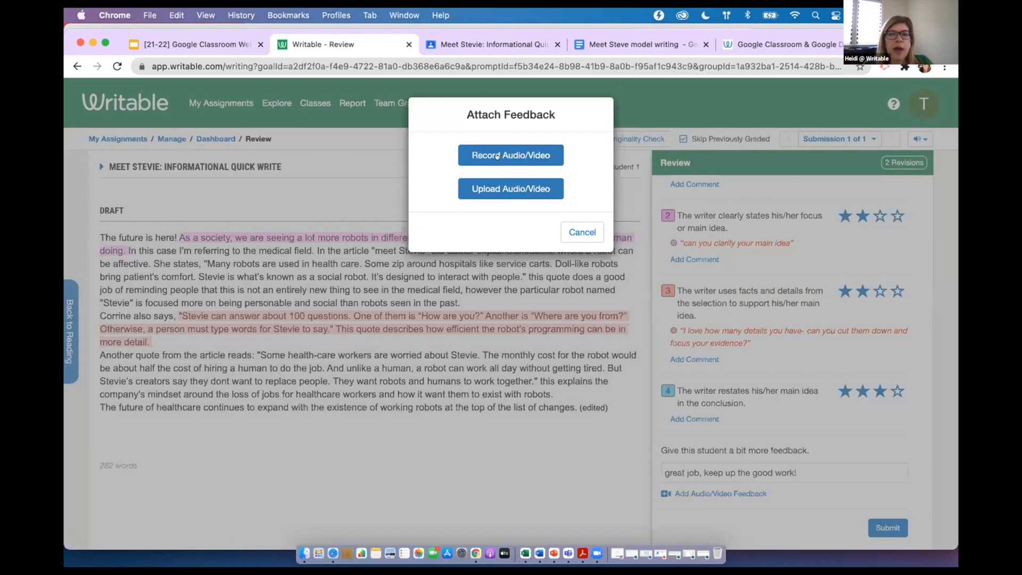
click(489, 154)
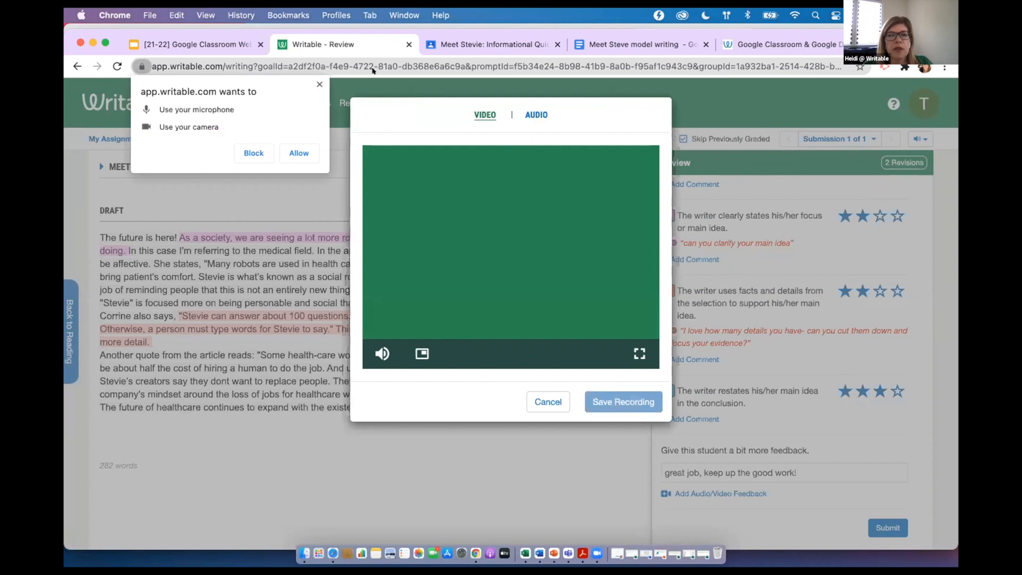
click(295, 149)
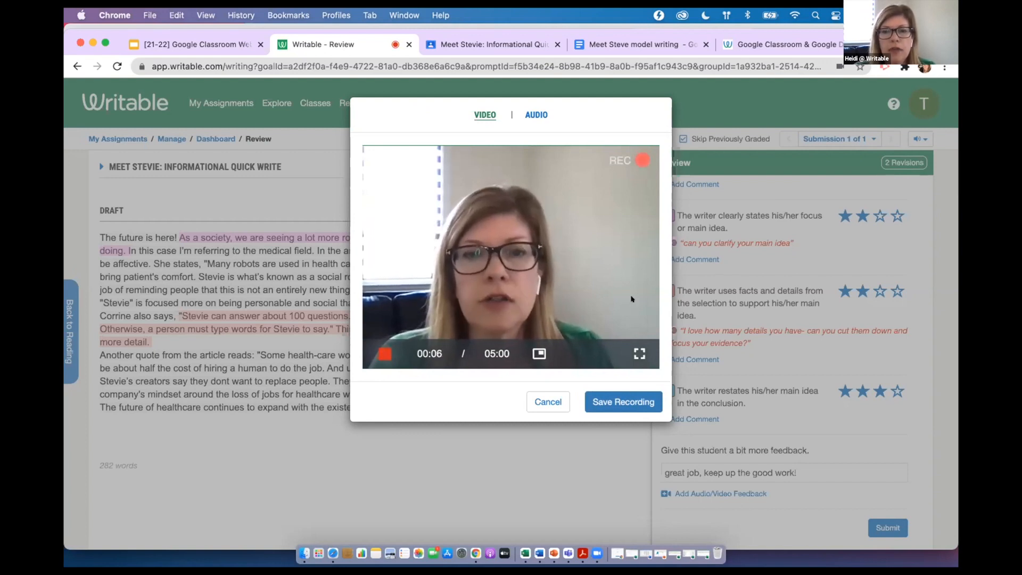
click(626, 400)
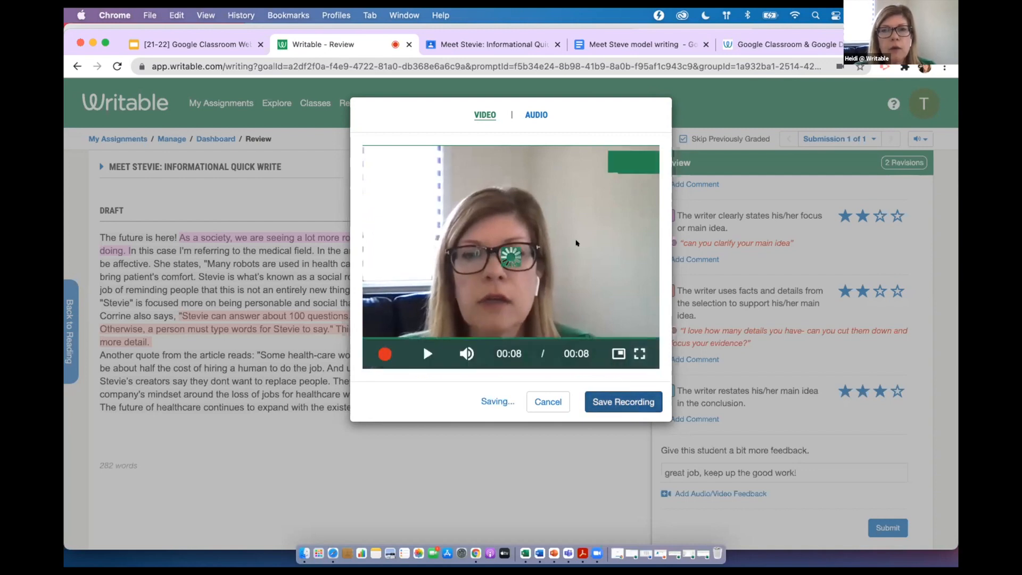
Submit the completed review with its video feedback to Student 1
scroll(775, 364, down, 2)
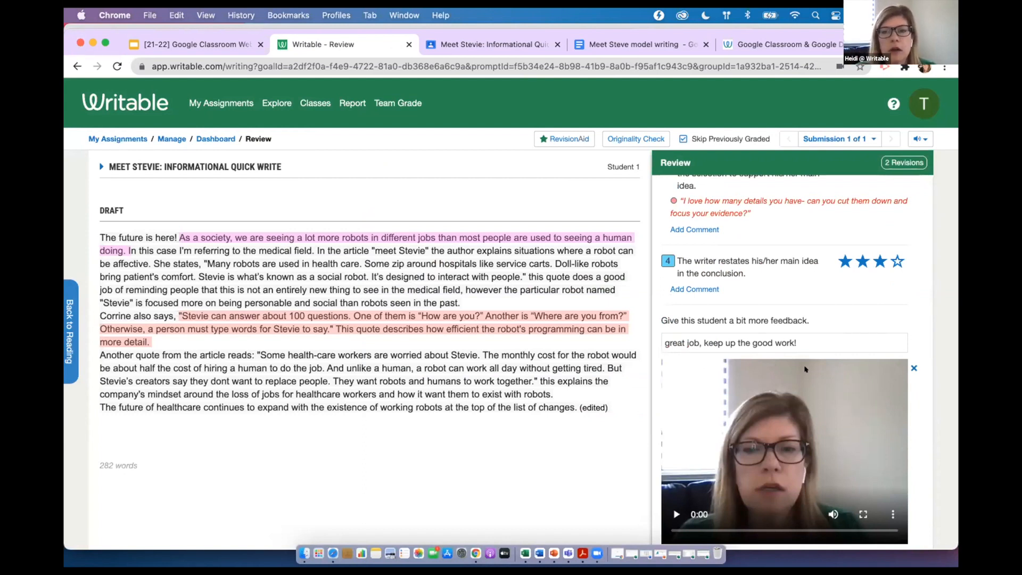
scroll(799, 400, down, 2)
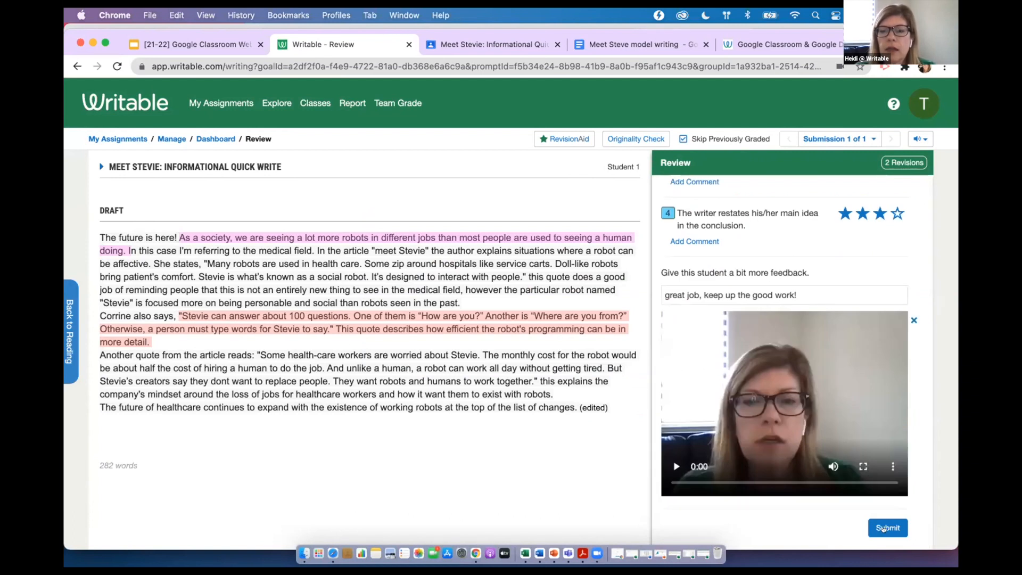
click(888, 528)
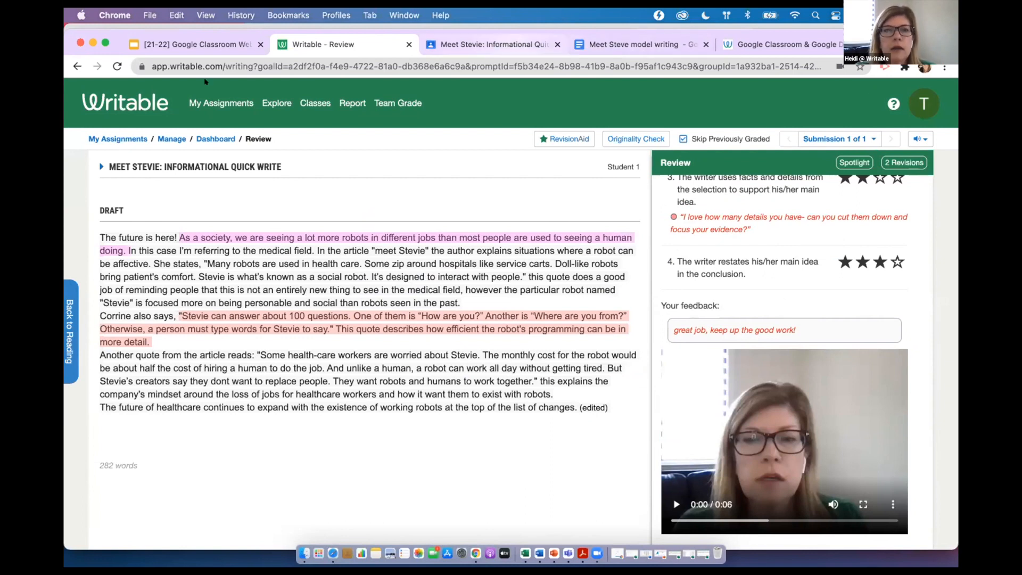
Switch to Google Classroom and open the gradebook of the 1st Period ELA class
click(504, 44)
click(235, 65)
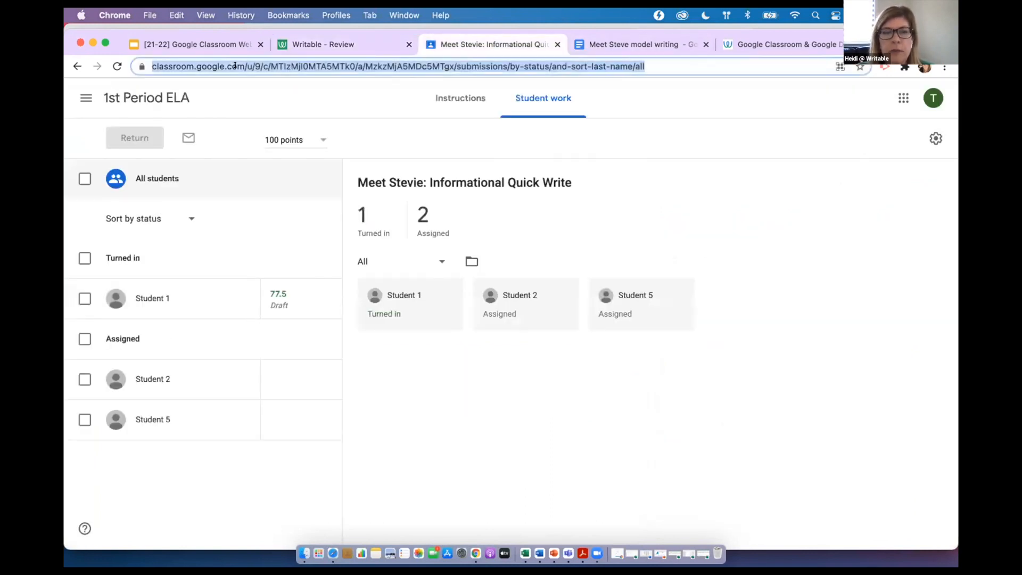
key(Return)
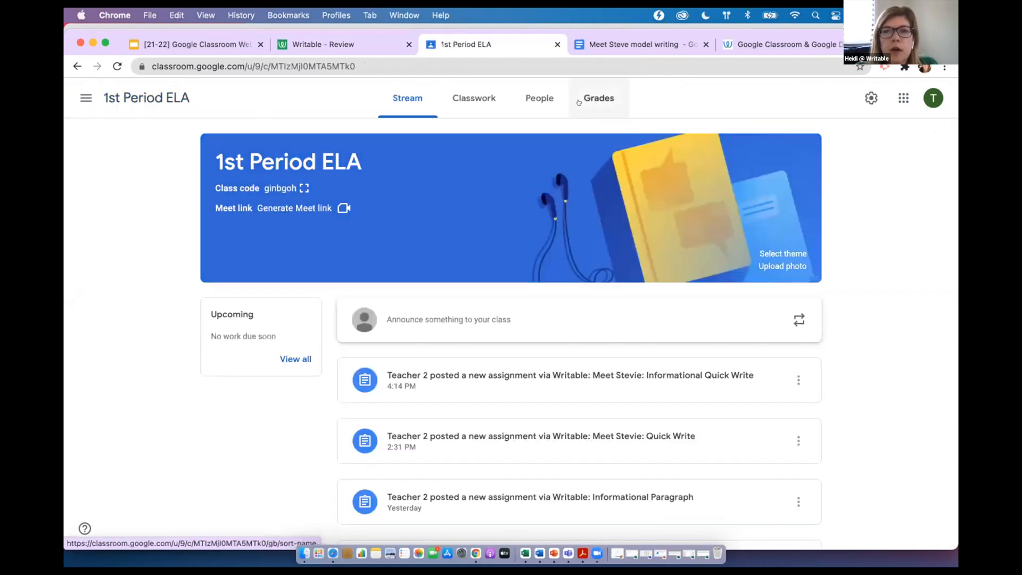
click(599, 98)
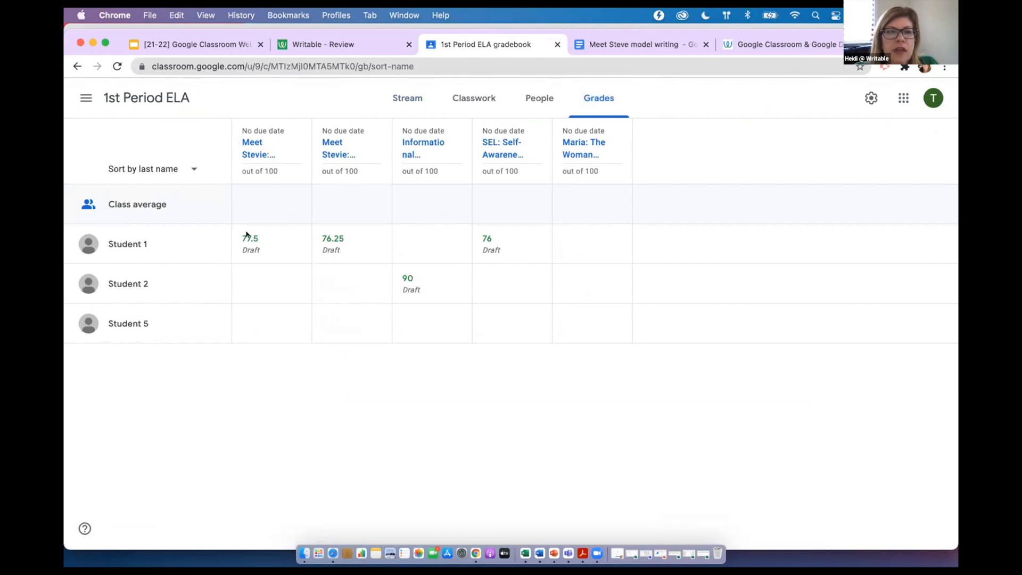
Check the overall review score in Writable against Student 1's draft grade in the Google Classroom gradebook
click(354, 42)
scroll(781, 239, up, 5)
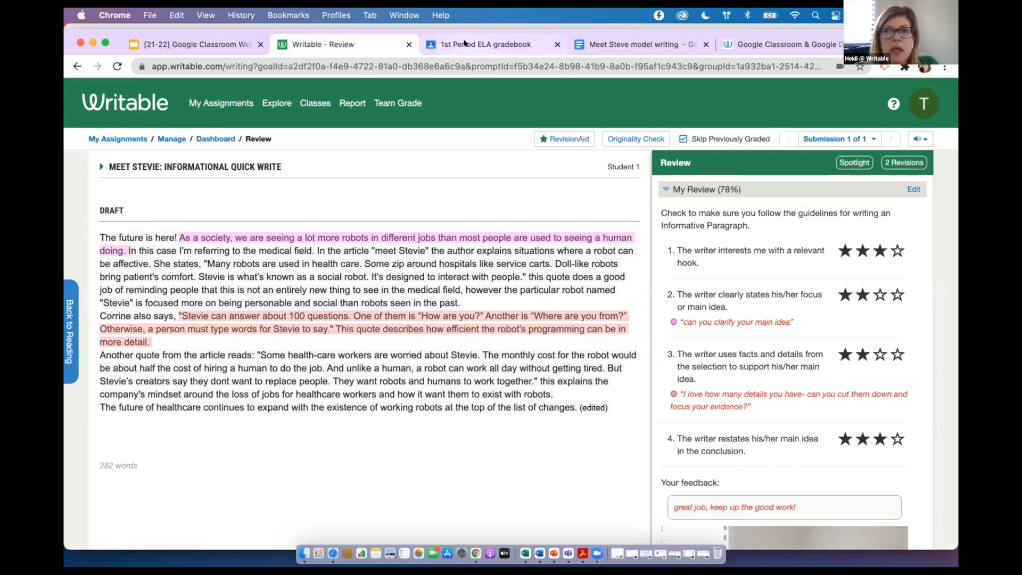
click(464, 43)
Set Student 1's grade for the first Meet Stevie assignment to 82 and open that grade's options
mouse_move(271, 241)
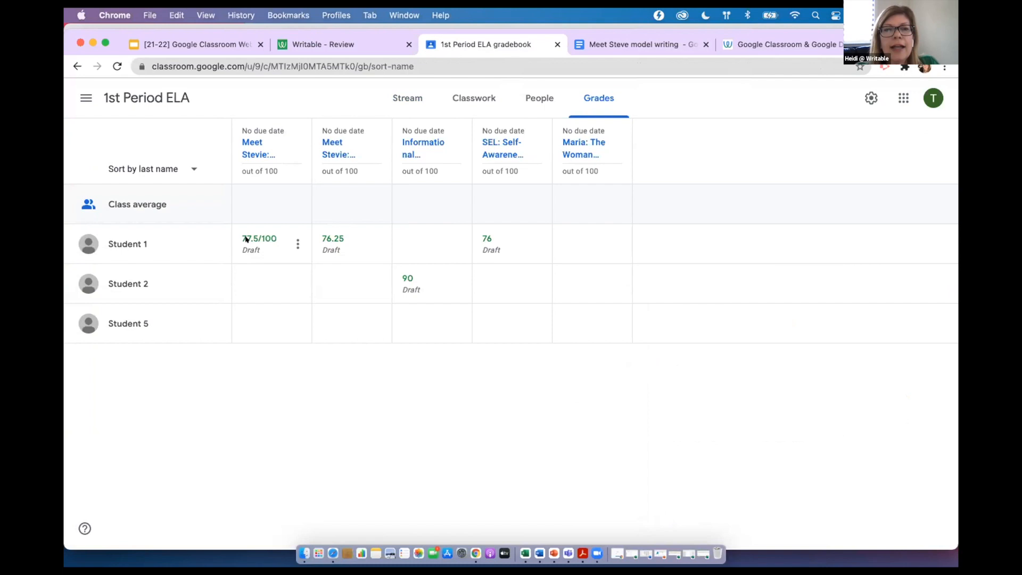
click(246, 234)
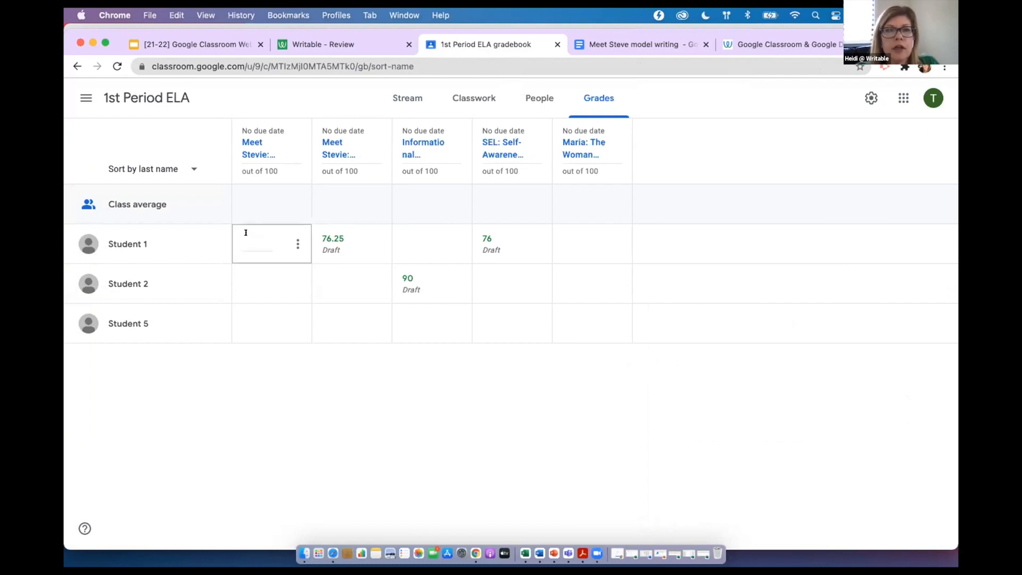
key(BackSpace)
key(BackSpace)
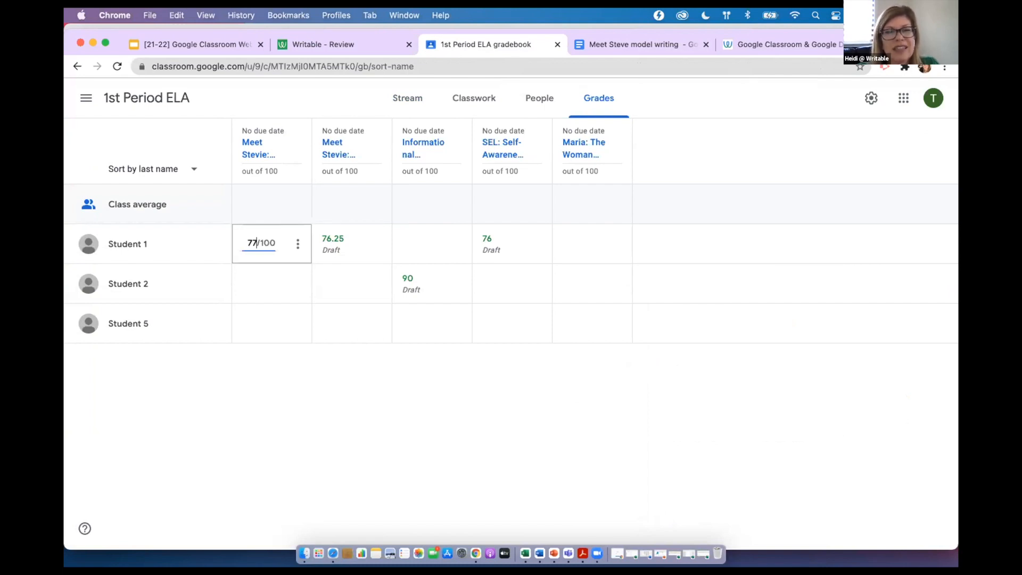
key(BackSpace)
text(82)
key(Return)
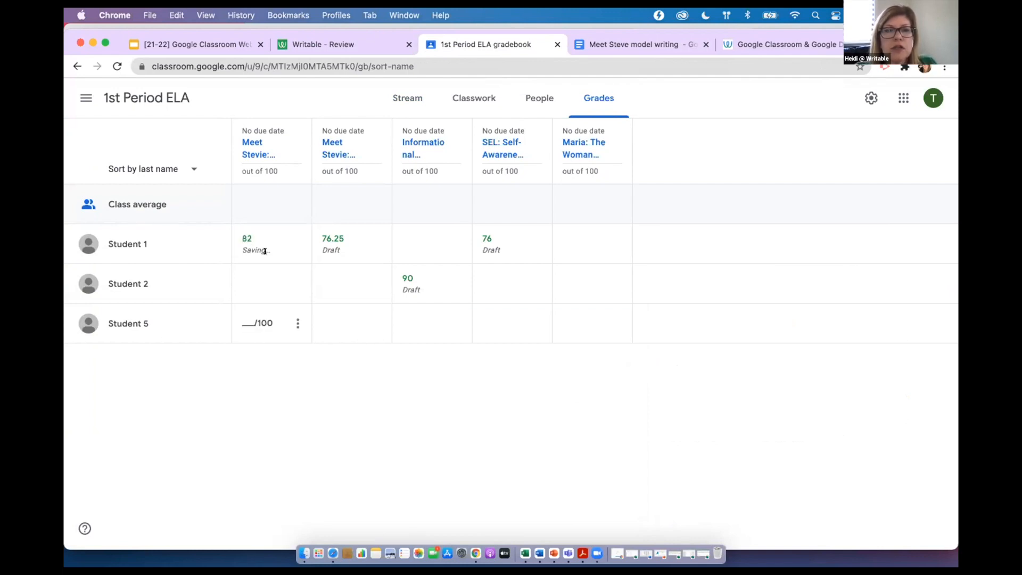
click(298, 244)
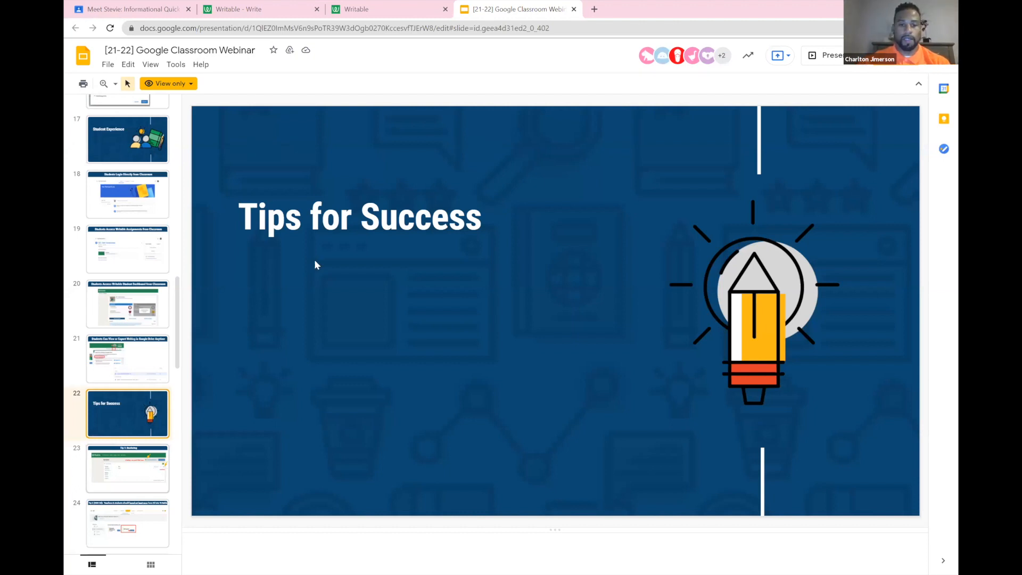
Go through the tip slides from Tip 1 on rostering to the one on connecting a Google account
key(Down)
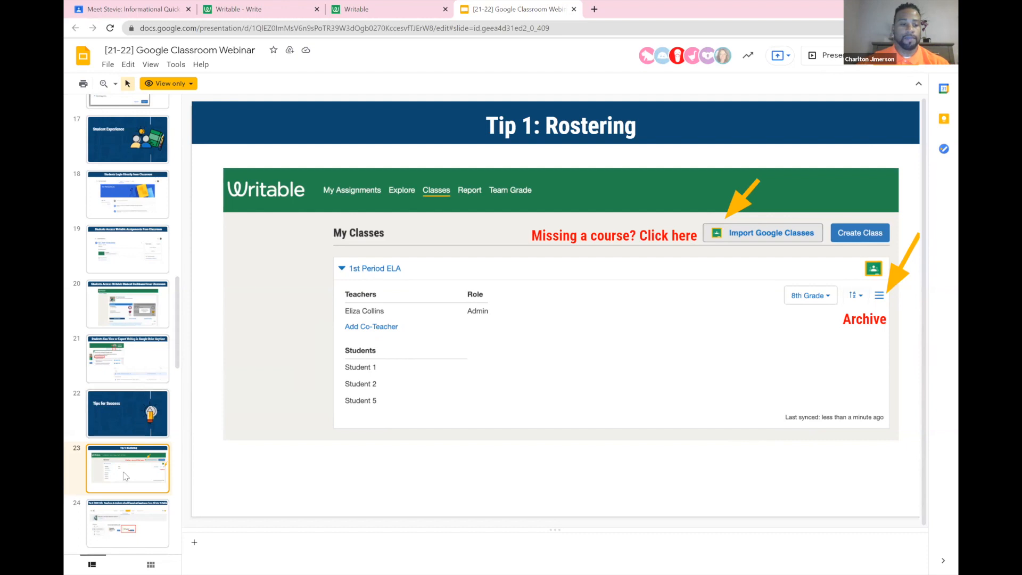
click(119, 520)
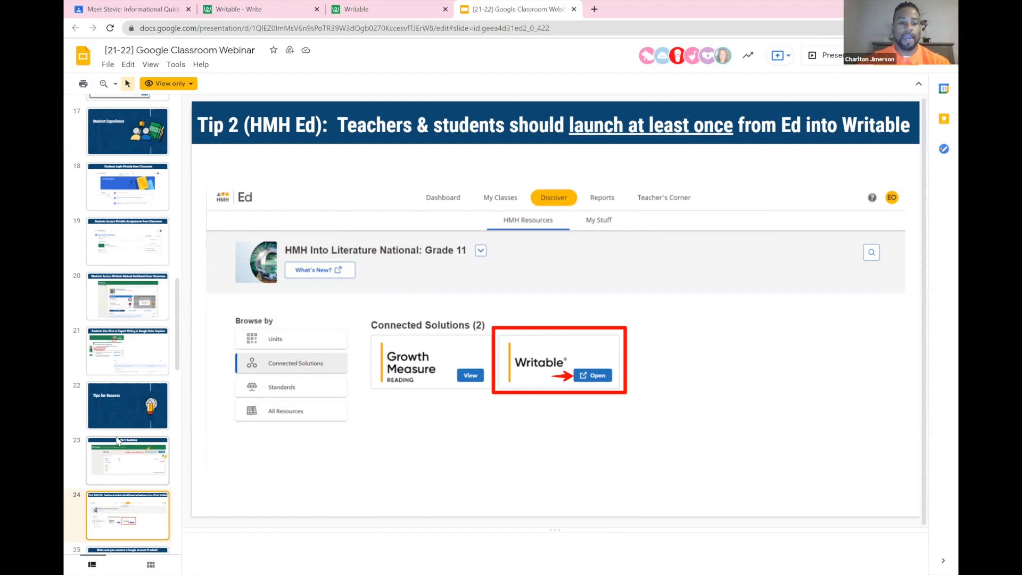
scroll(141, 492, down, 1)
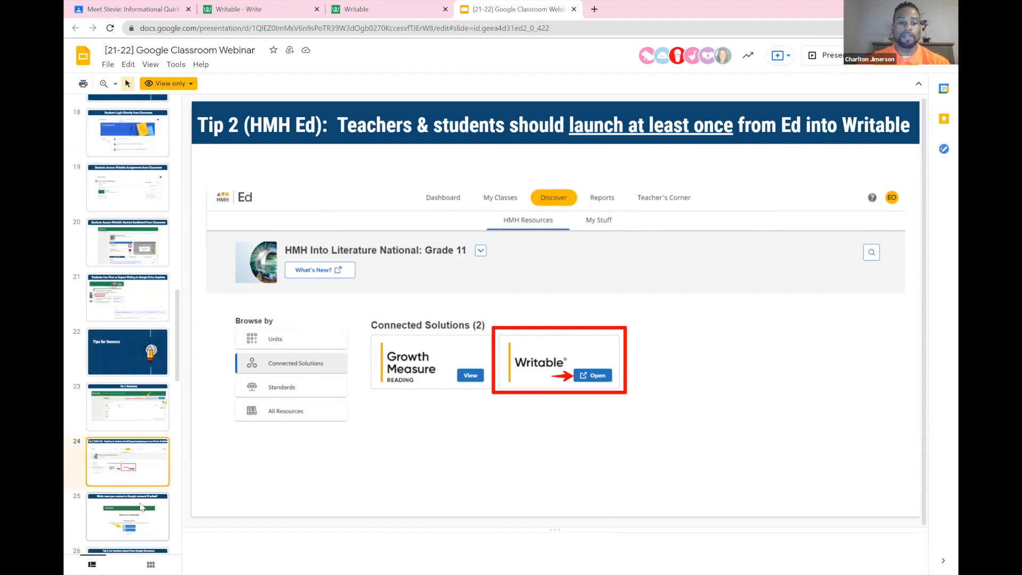
click(141, 505)
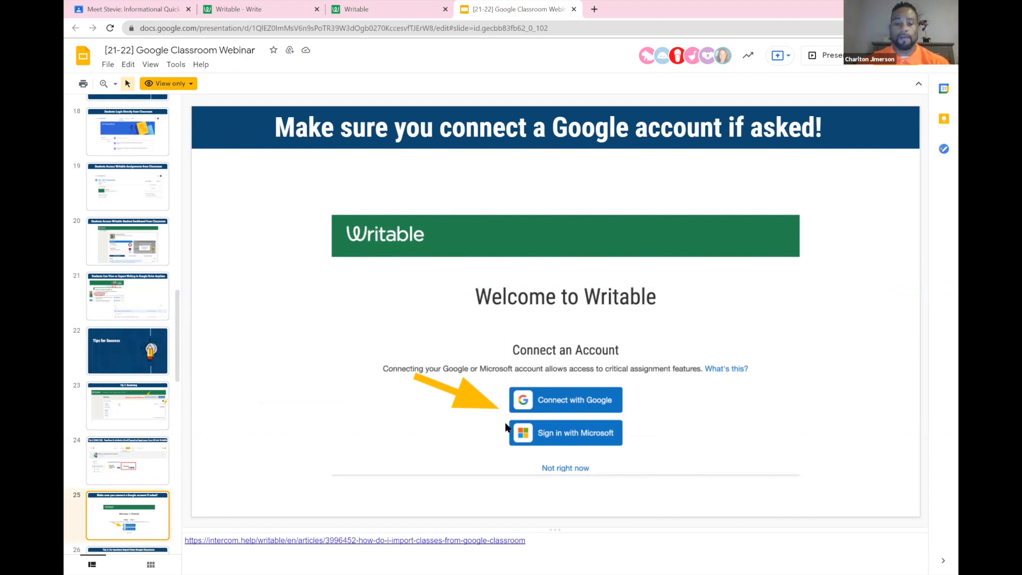
View the Tip 3 slide on importing co-teachers and the Tip 4 slide on organizing Writable assignments in Classwork
scroll(107, 453, down, 1)
click(122, 506)
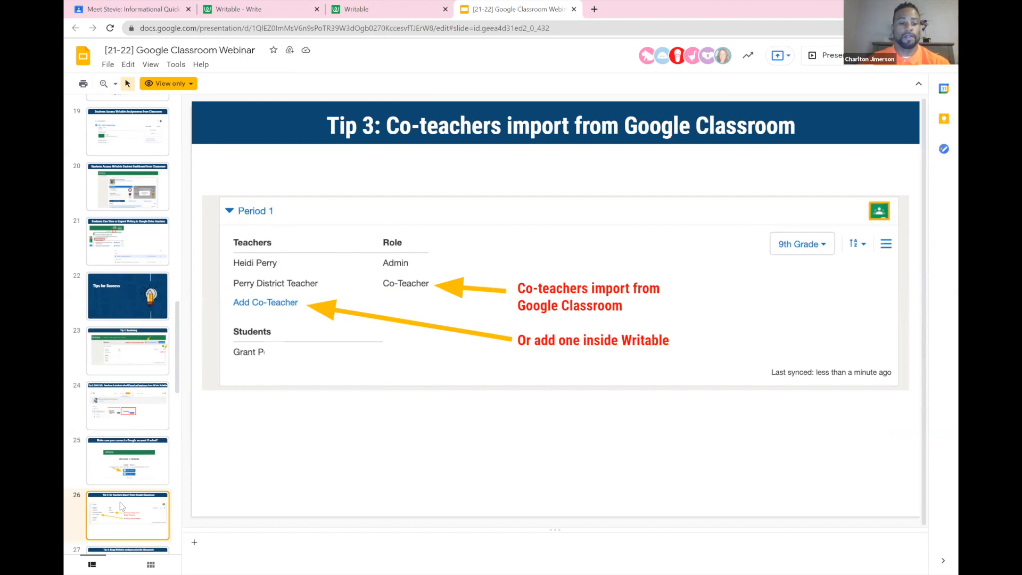
scroll(121, 506, down, 1)
click(132, 511)
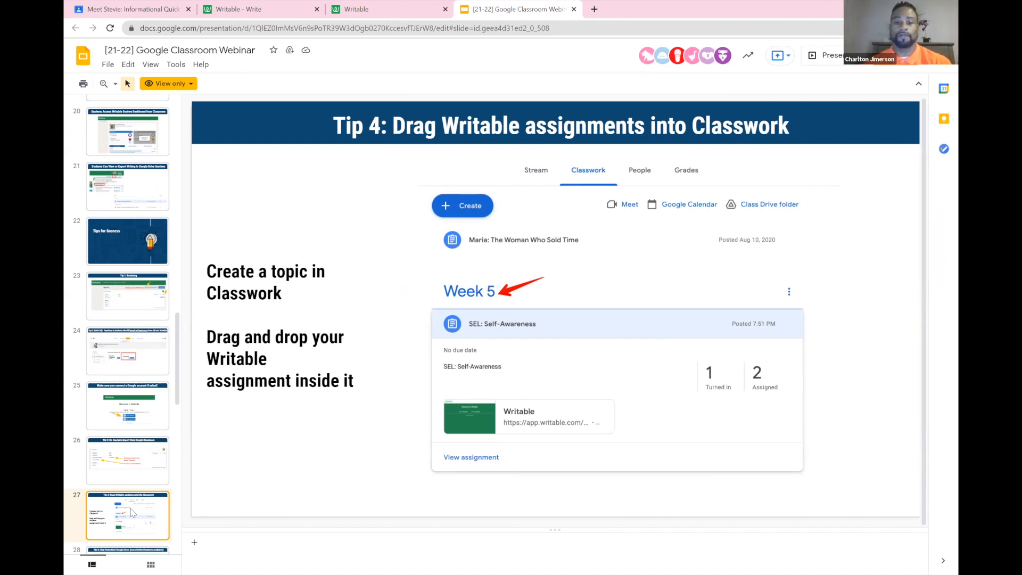
View the Tip 5 slide on embedded Google Docs and bring up the Resources slide
scroll(133, 513, down, 1)
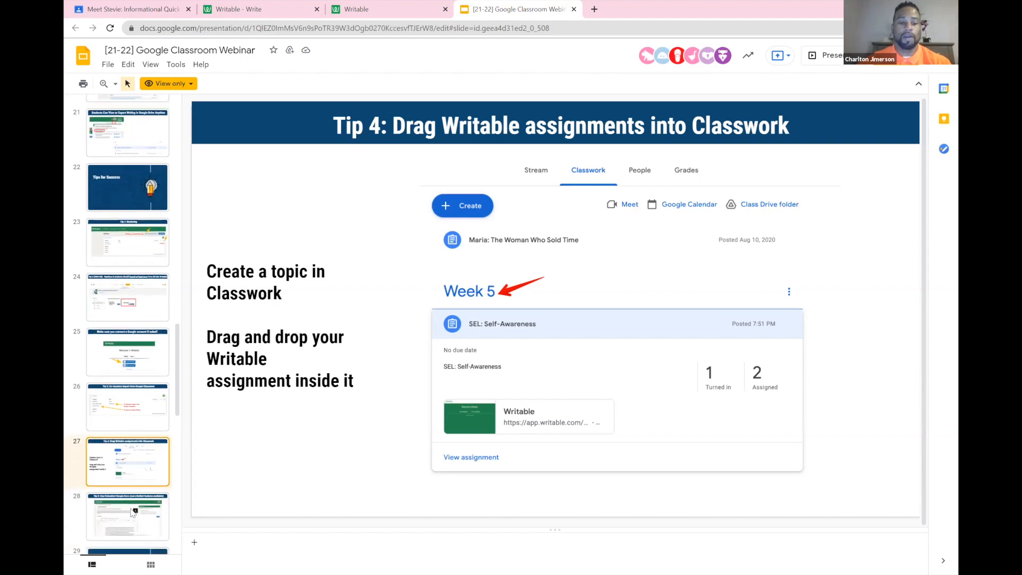
click(133, 513)
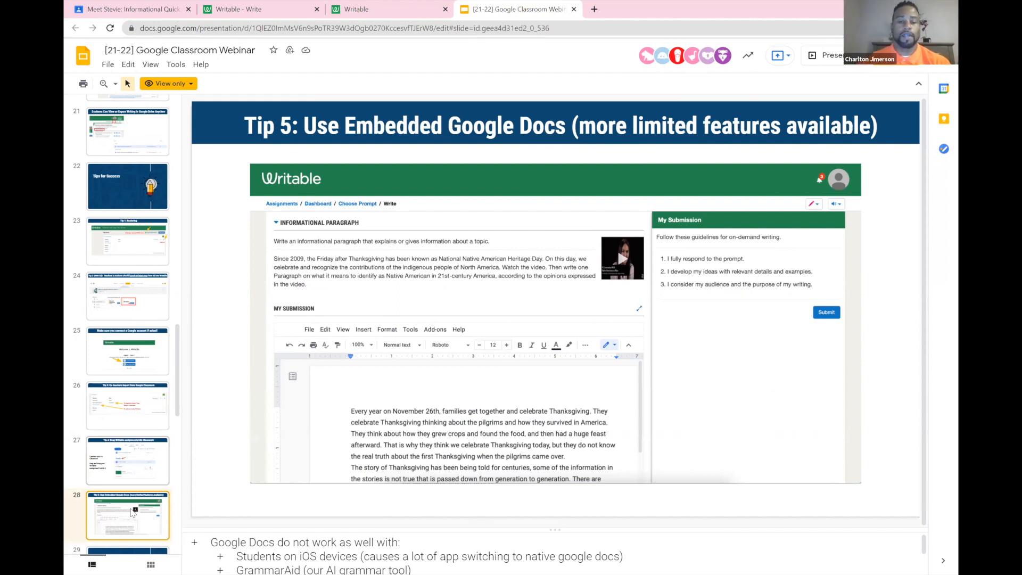
scroll(143, 527, down, 1)
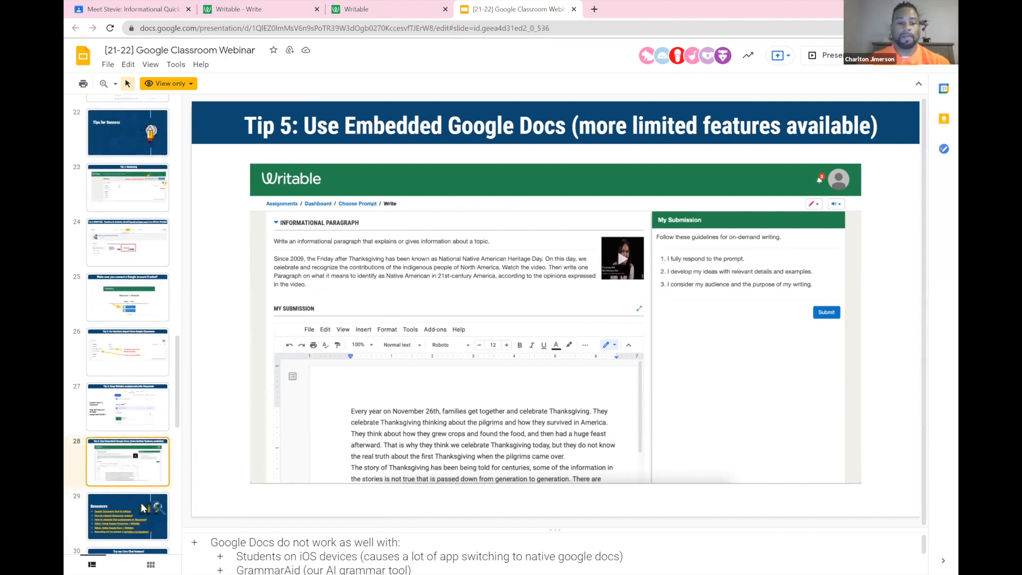
click(143, 508)
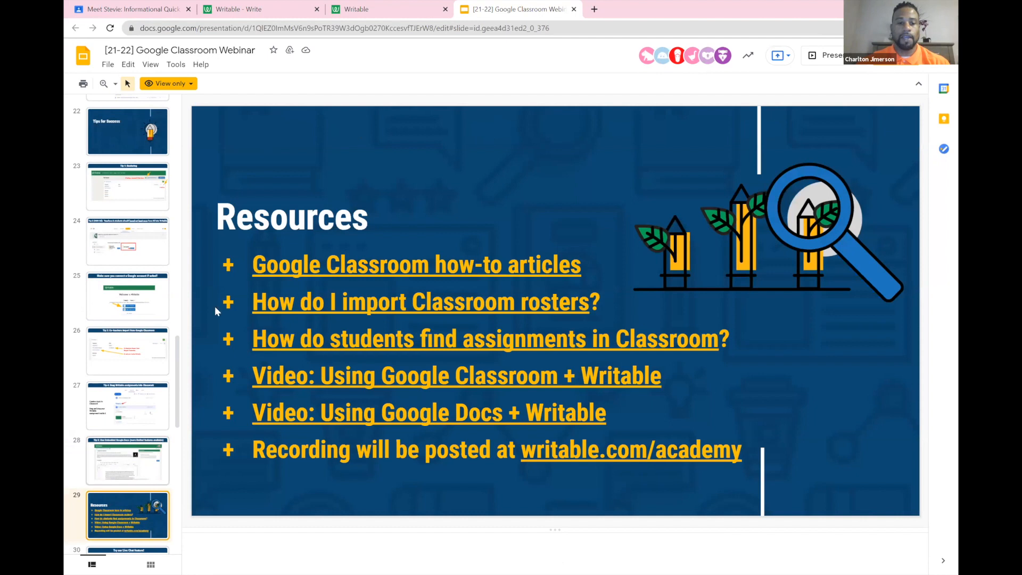